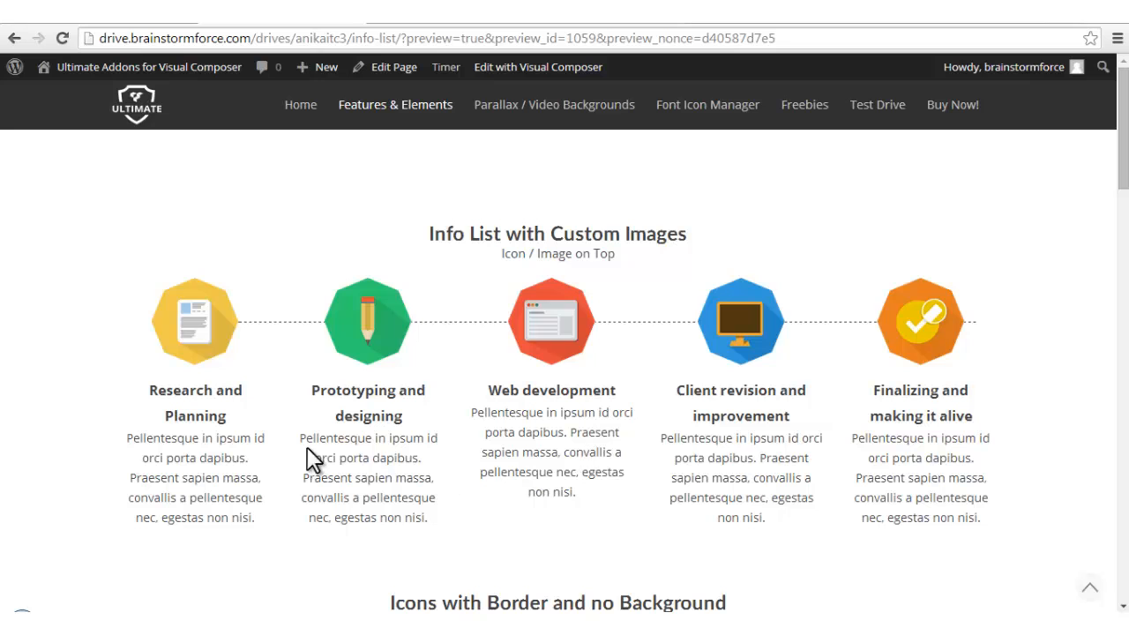
Examine the preview page's info list examples with custom images and with bordered icons in left and right alignments
drag(691, 233, 479, 223)
click(468, 320)
scroll(952, 316, down, 6)
scroll(856, 382, up, 3)
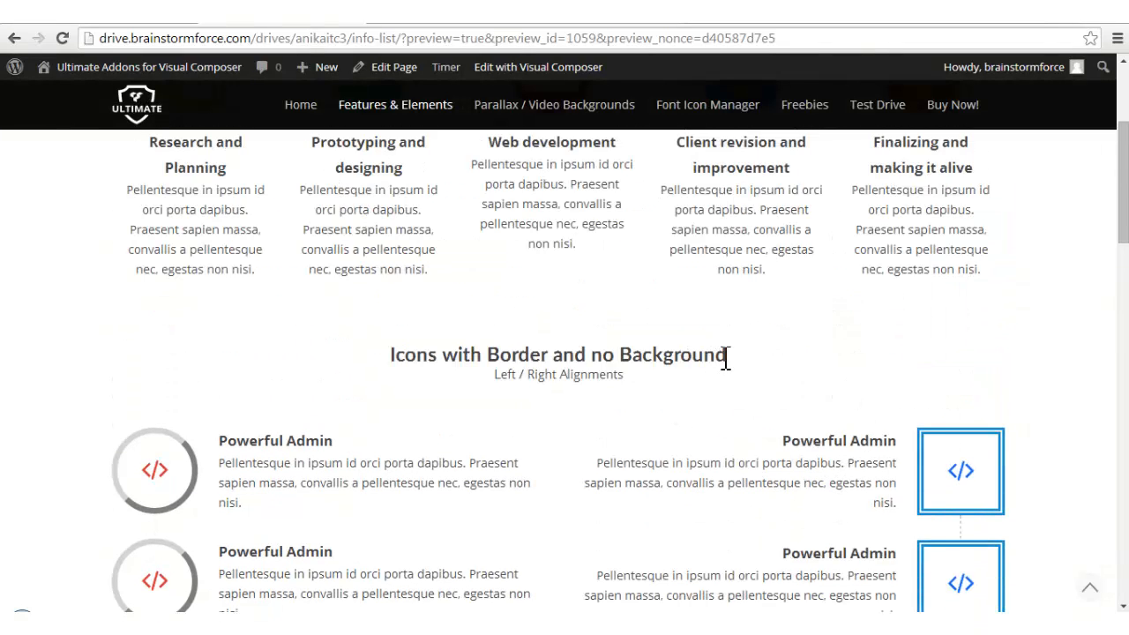
drag(727, 359, 537, 360)
click(547, 374)
scroll(328, 514, down, 1)
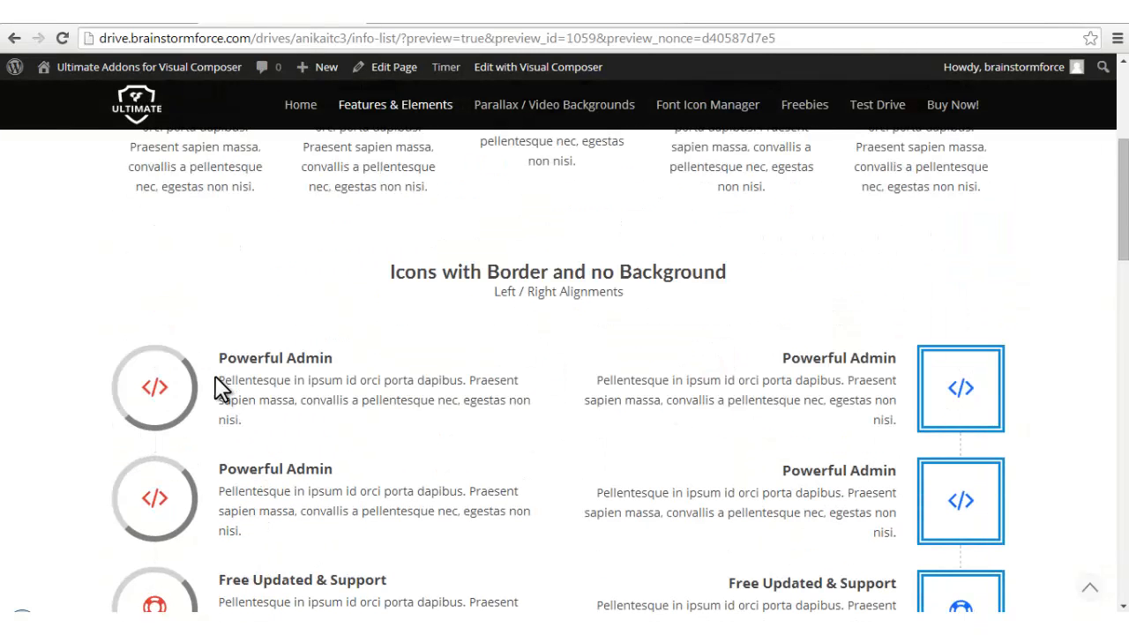
scroll(650, 517, down, 2)
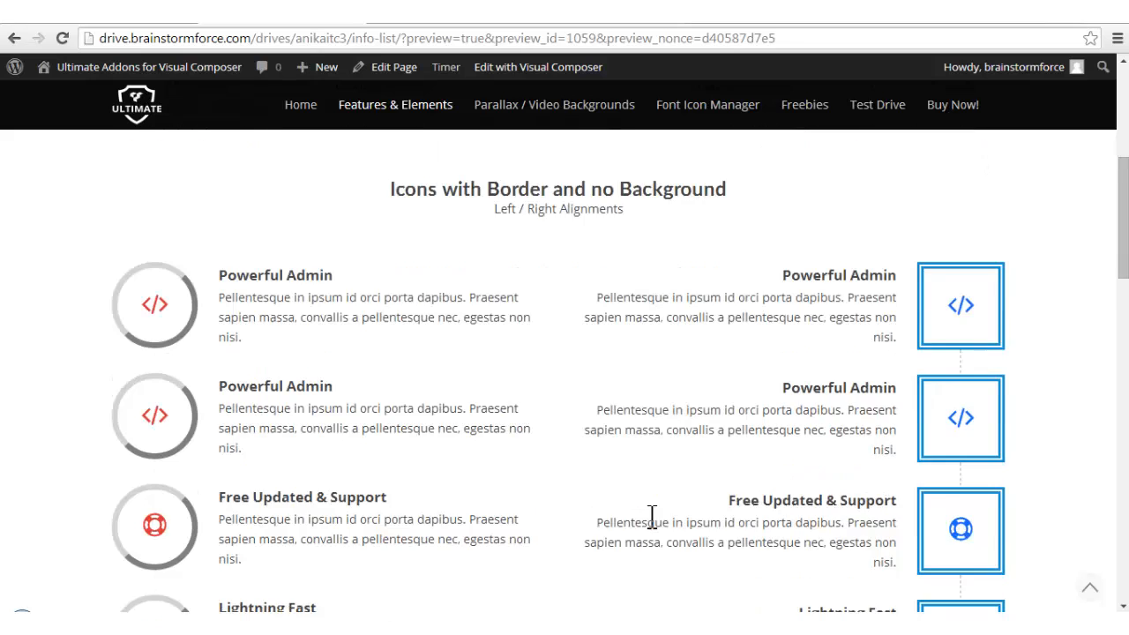
scroll(504, 512, down, 6)
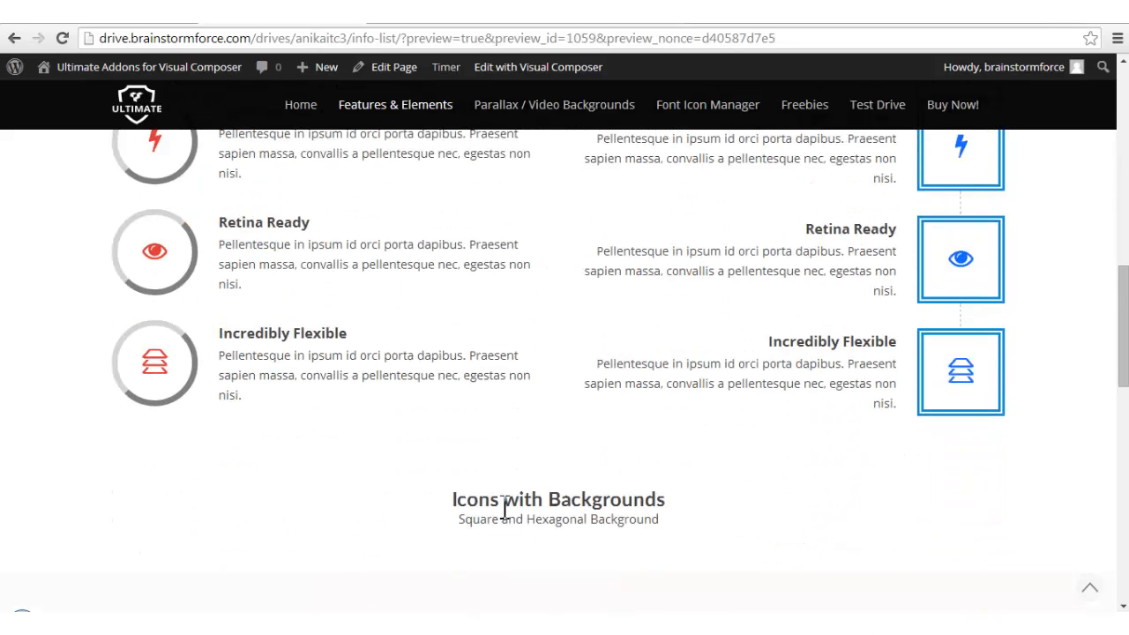
Examine the remaining examples, Icons with Backgrounds and Custom Images with Borders, and return to the start of the page
drag(666, 433, 563, 409)
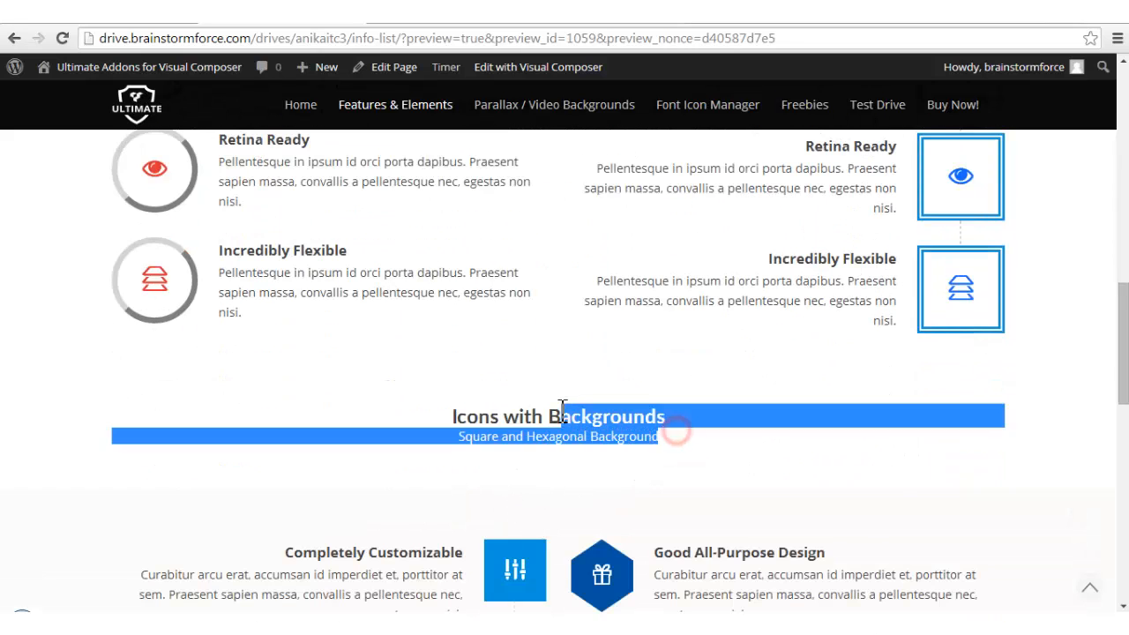
click(673, 469)
scroll(627, 531, down, 4)
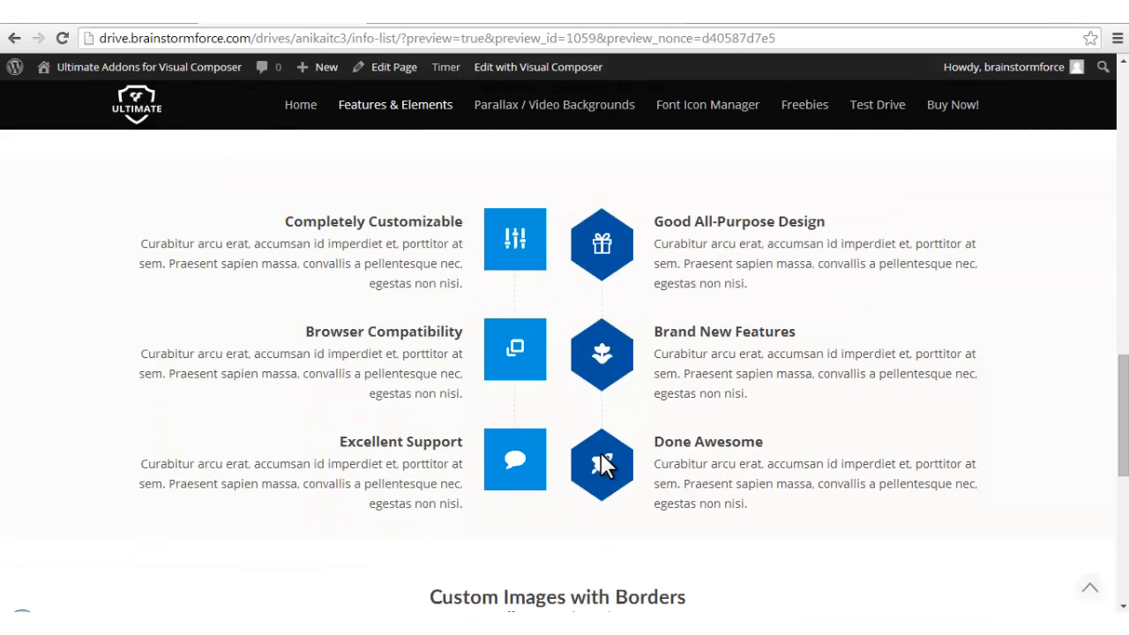
scroll(603, 465, down, 3)
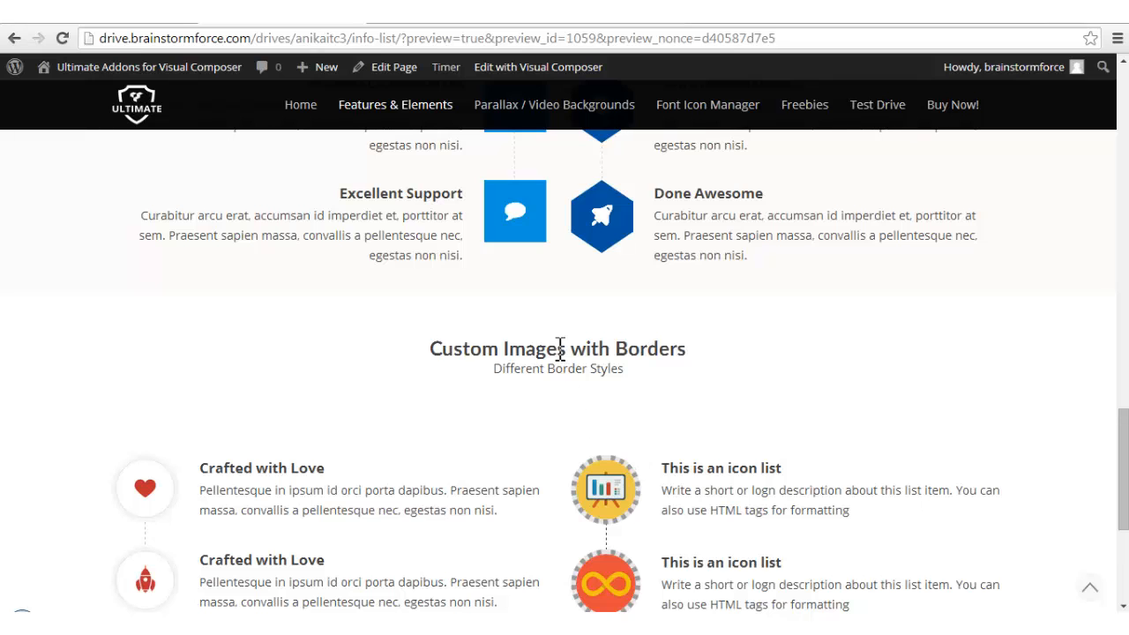
drag(490, 350, 573, 351)
click(721, 359)
scroll(622, 428, down, 2)
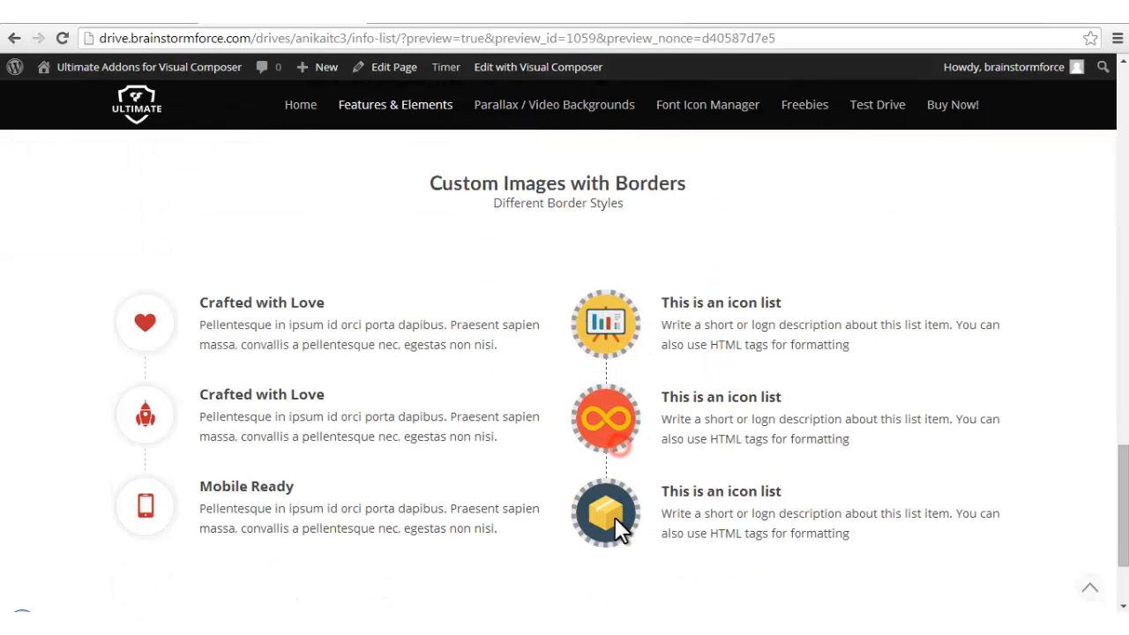
scroll(531, 491, down, 2)
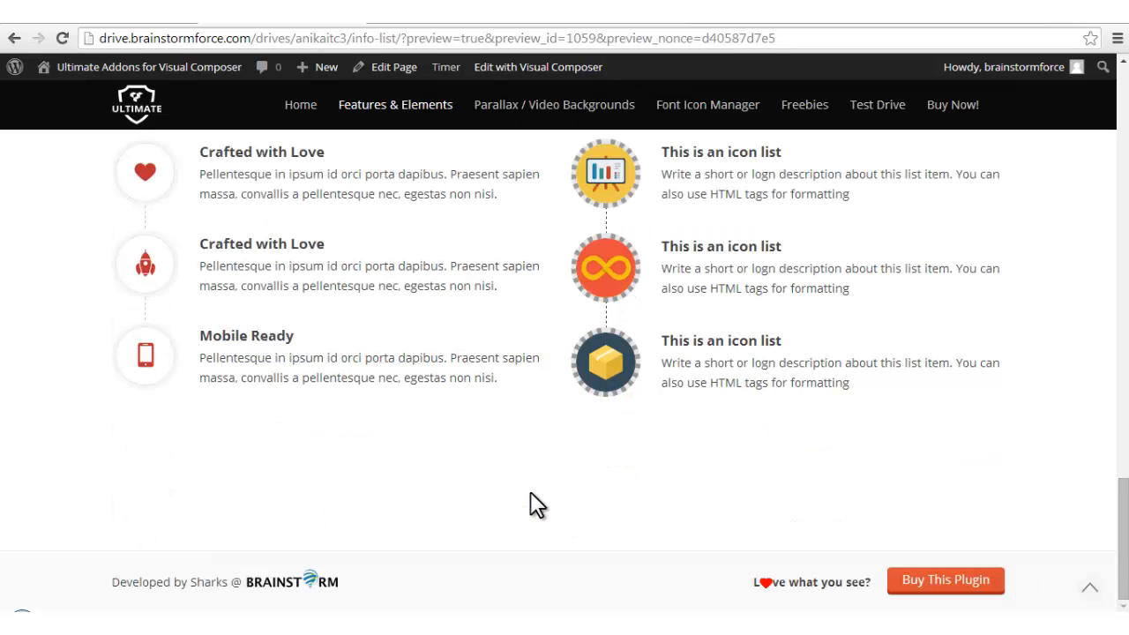
scroll(531, 491, up, 4)
scroll(530, 491, up, 10)
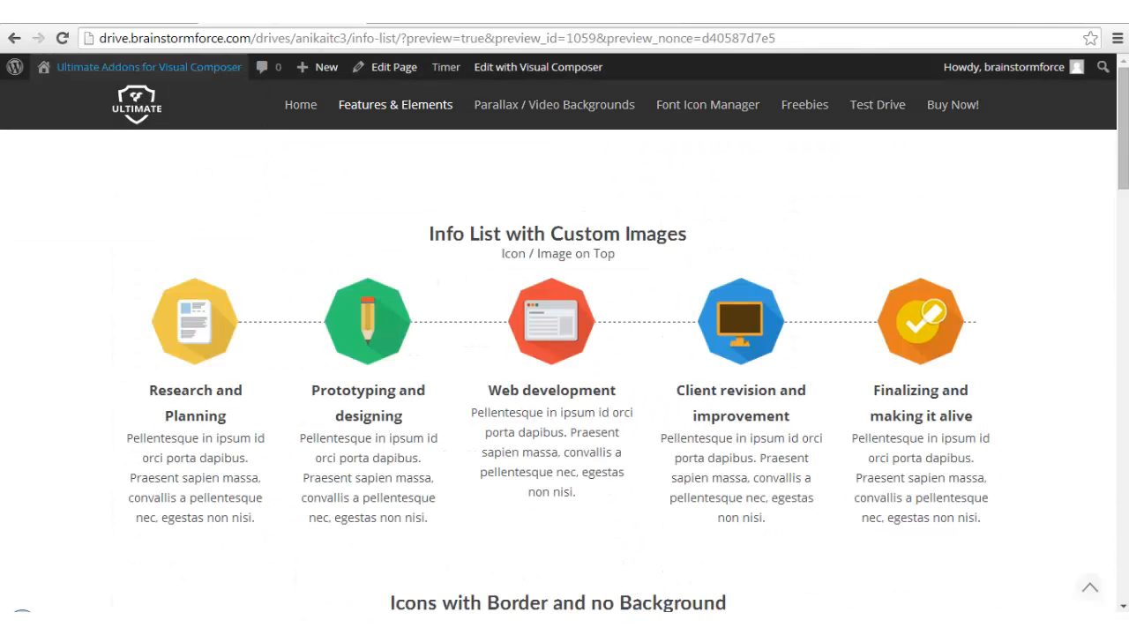
Open the Info List page for editing and examine how the first info list and its items are structured
click(397, 68)
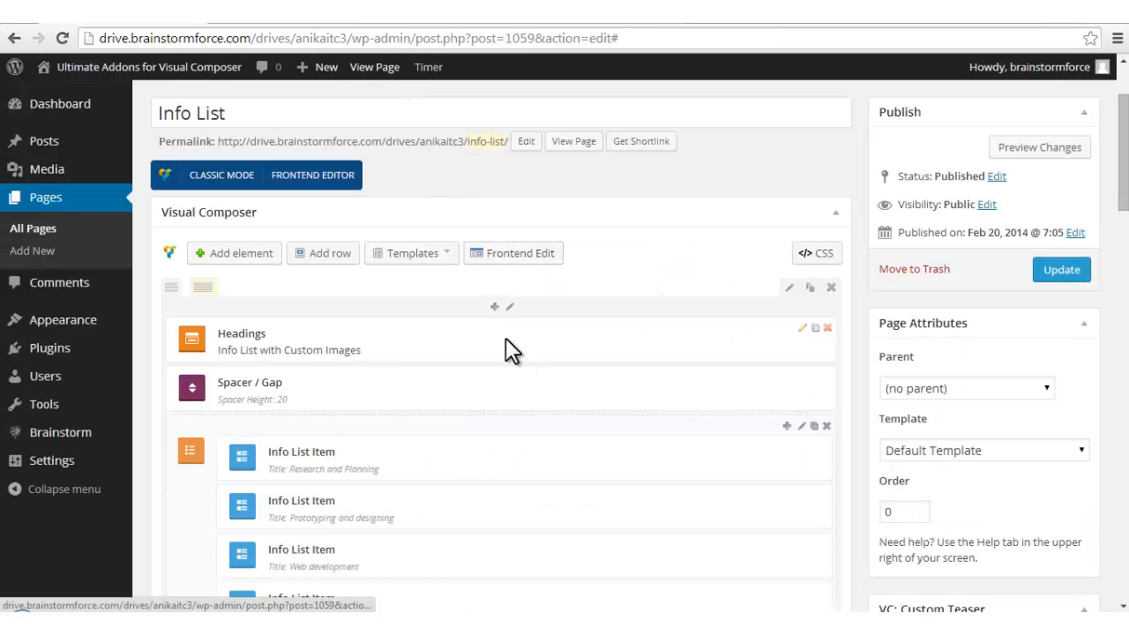
scroll(719, 355, down, 3)
scroll(718, 357, up, 3)
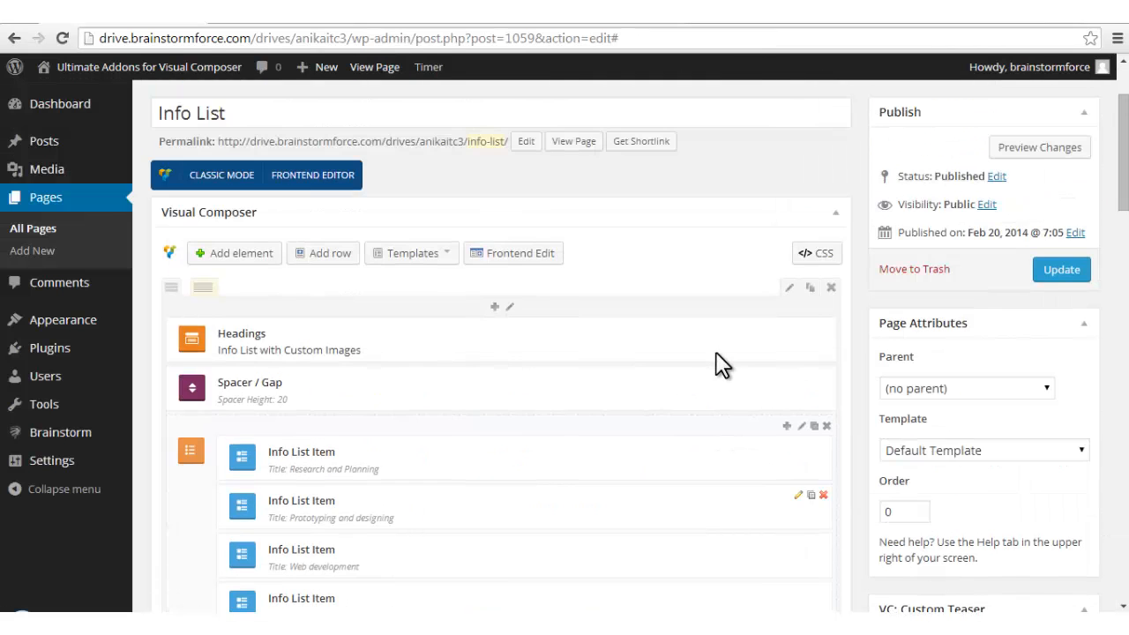
scroll(718, 365, down, 2)
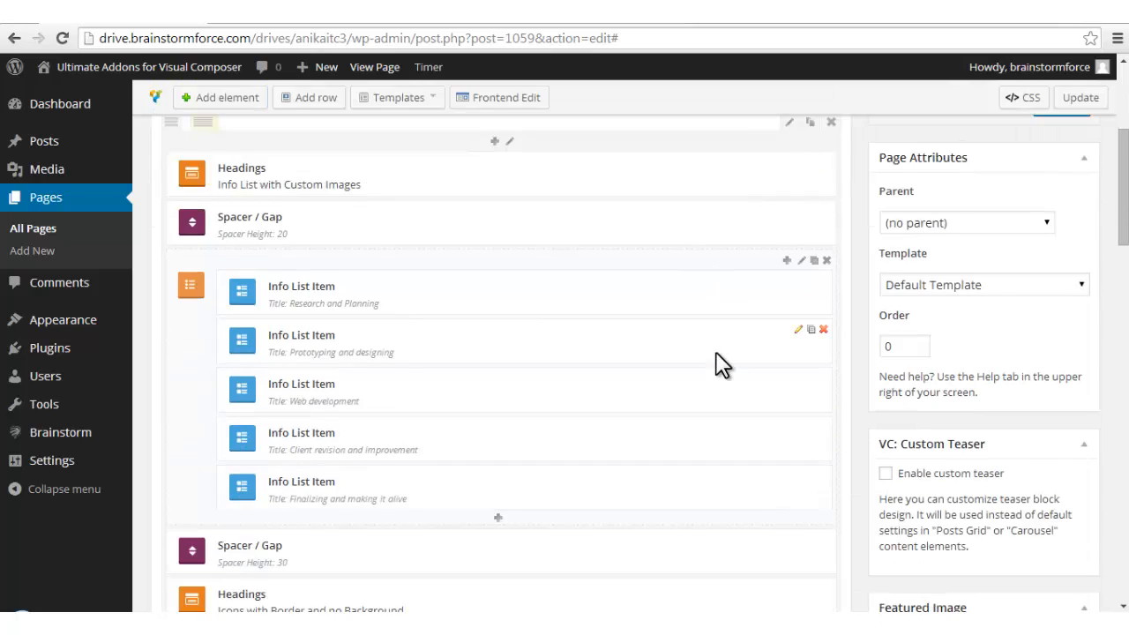
scroll(718, 365, down, 1)
drag(197, 320, 198, 293)
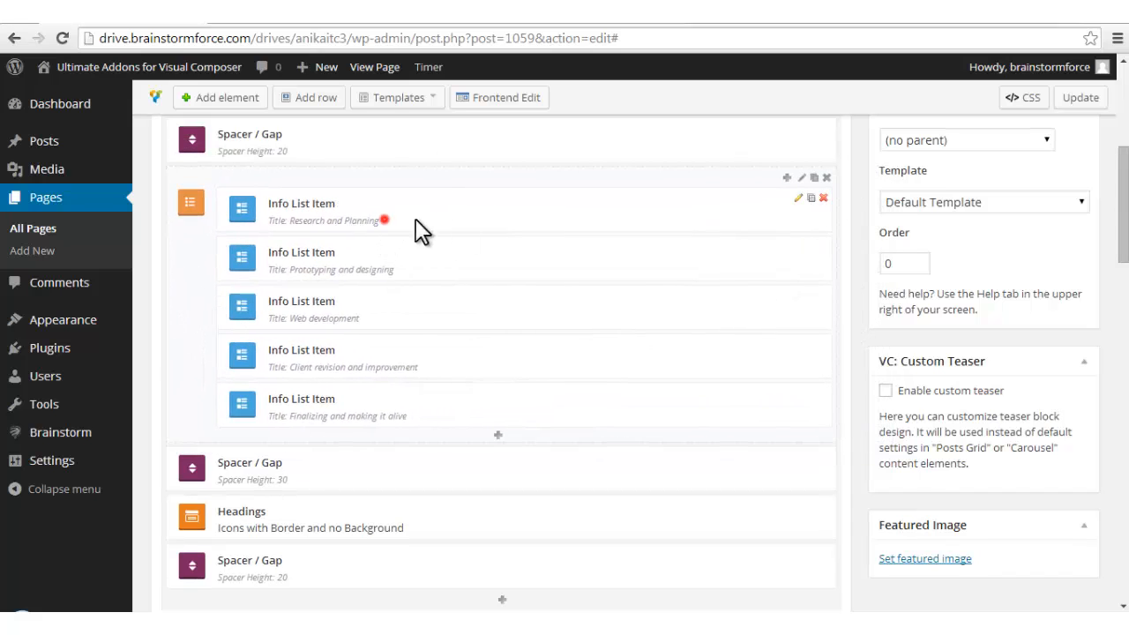
drag(416, 219, 506, 257)
drag(377, 294, 421, 346)
scroll(530, 421, up, 2)
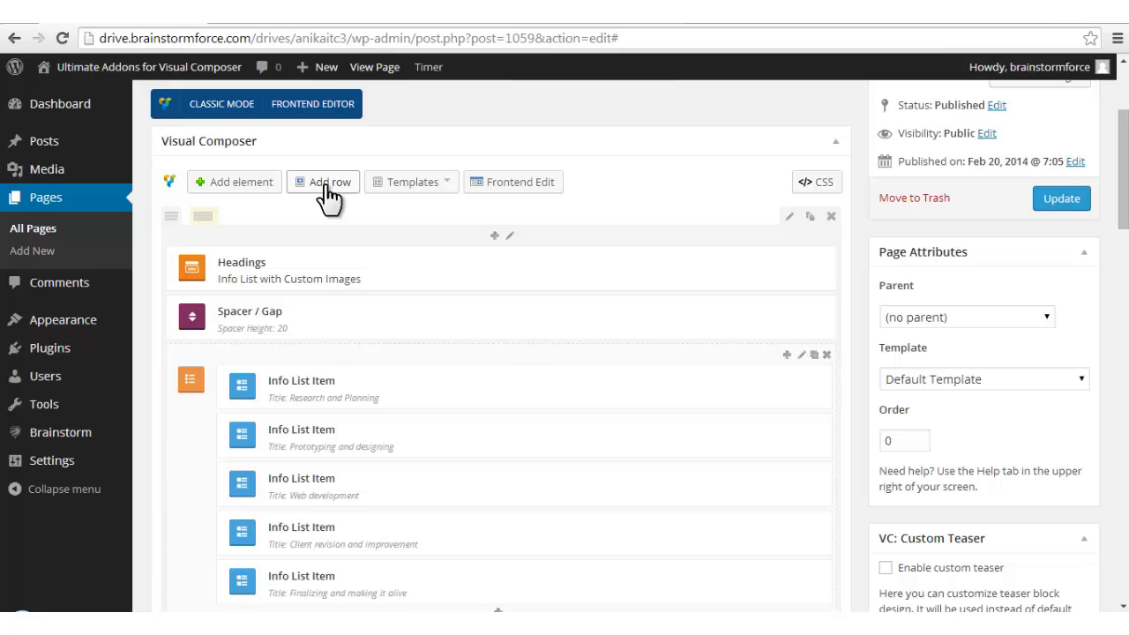
Add an Info List element from Ultimate VC Addons to the empty last row, saving it with its default settings
scroll(372, 340, down, 5)
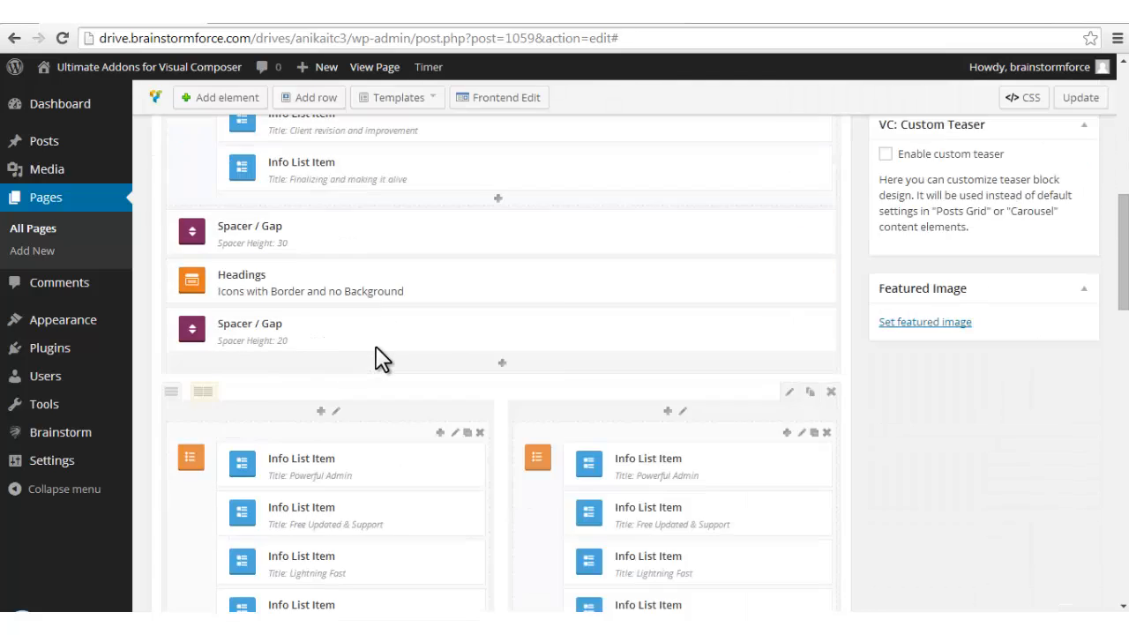
scroll(379, 353, down, 10)
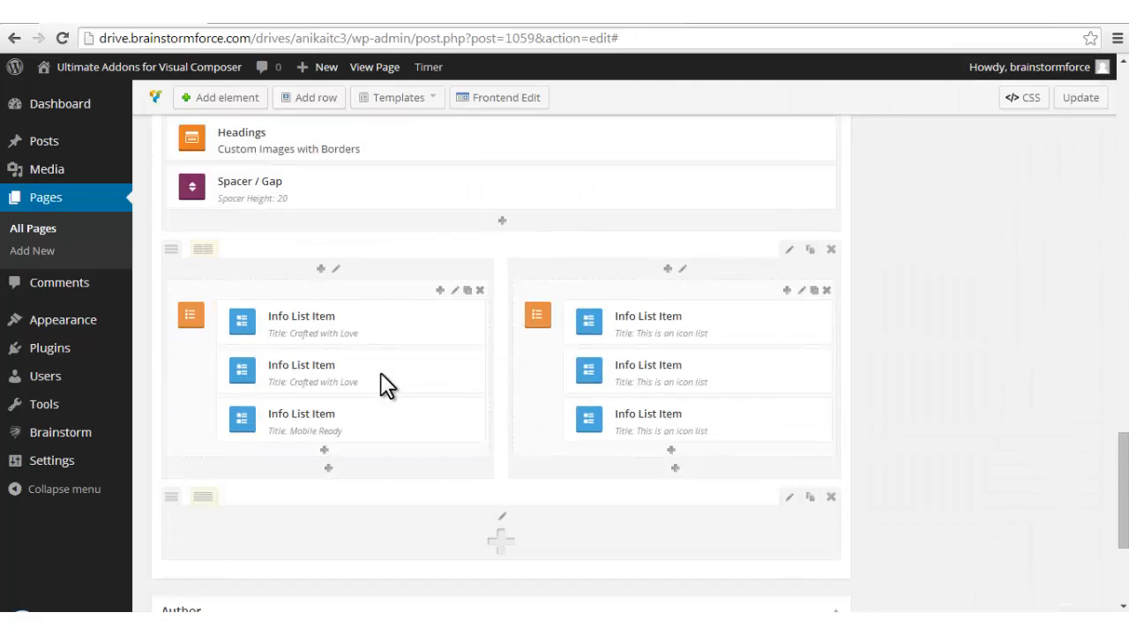
scroll(379, 384, down, 2)
scroll(507, 423, up, 1)
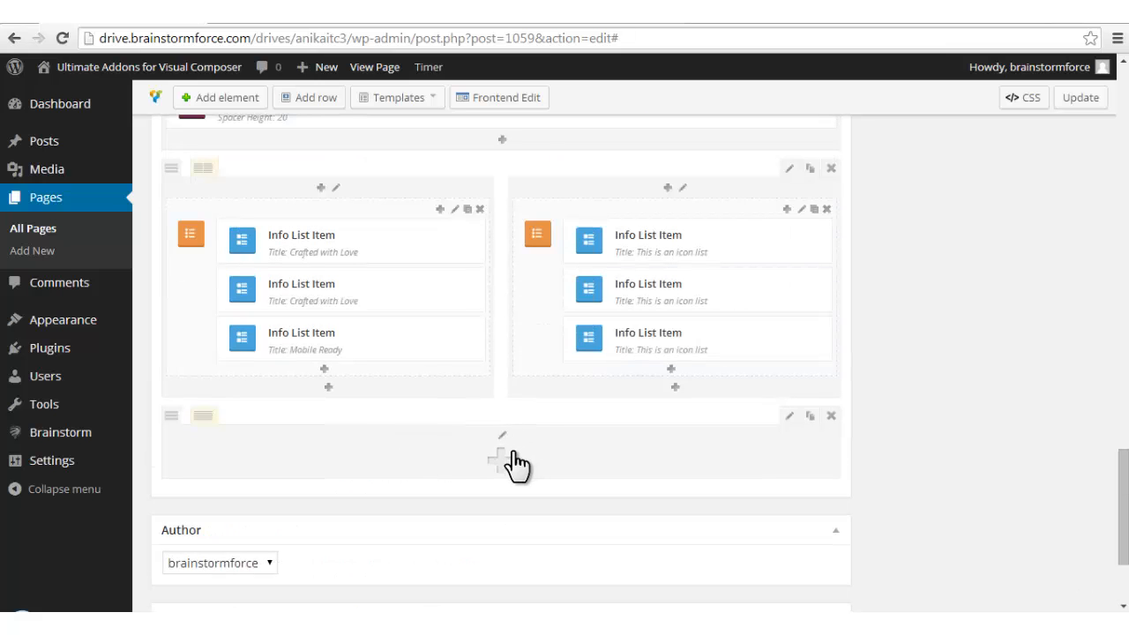
click(511, 460)
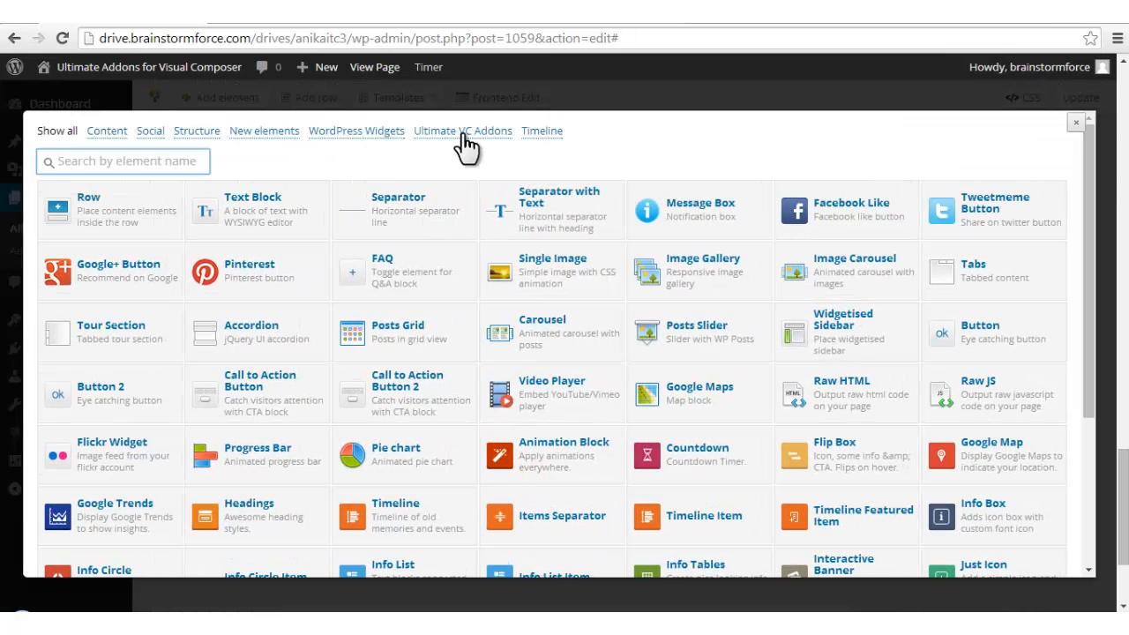
click(461, 132)
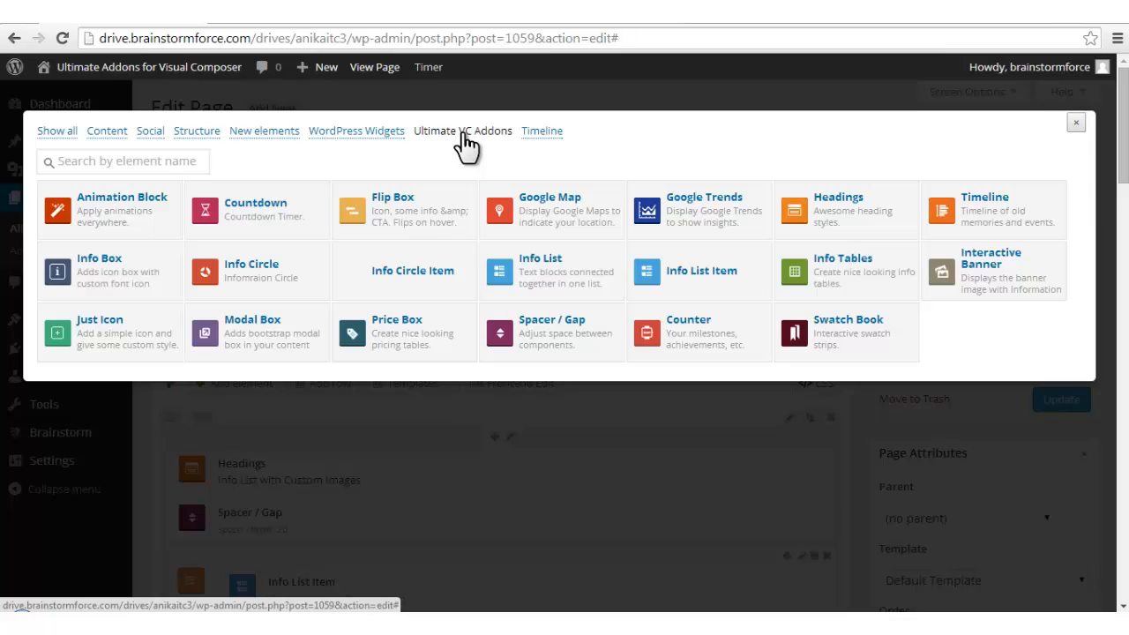
click(553, 294)
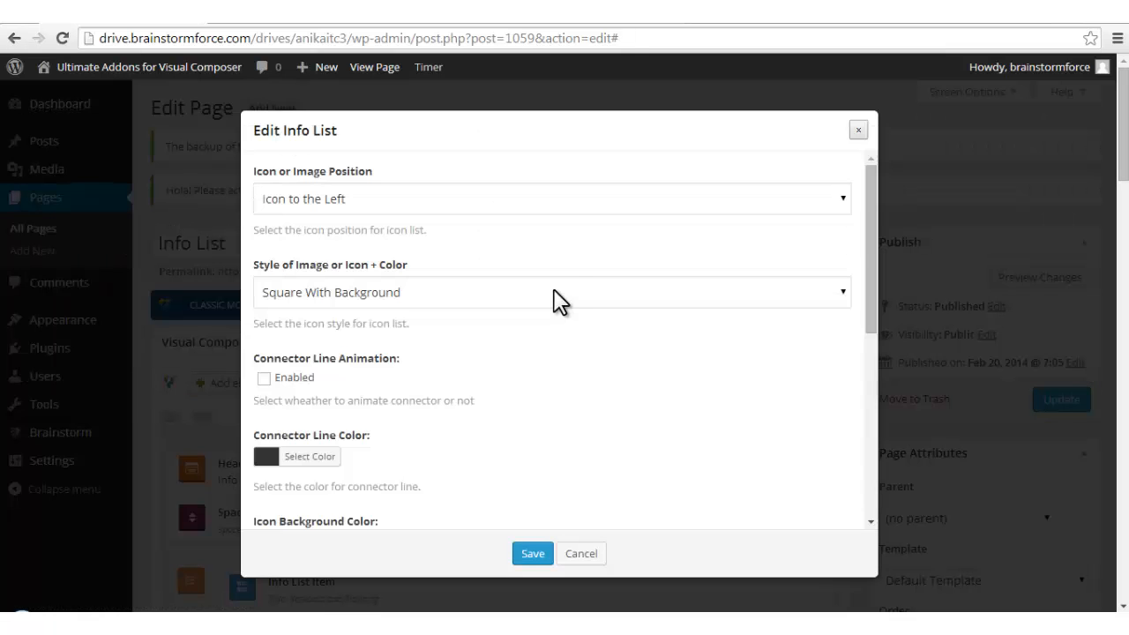
scroll(479, 444, down, 4)
click(519, 556)
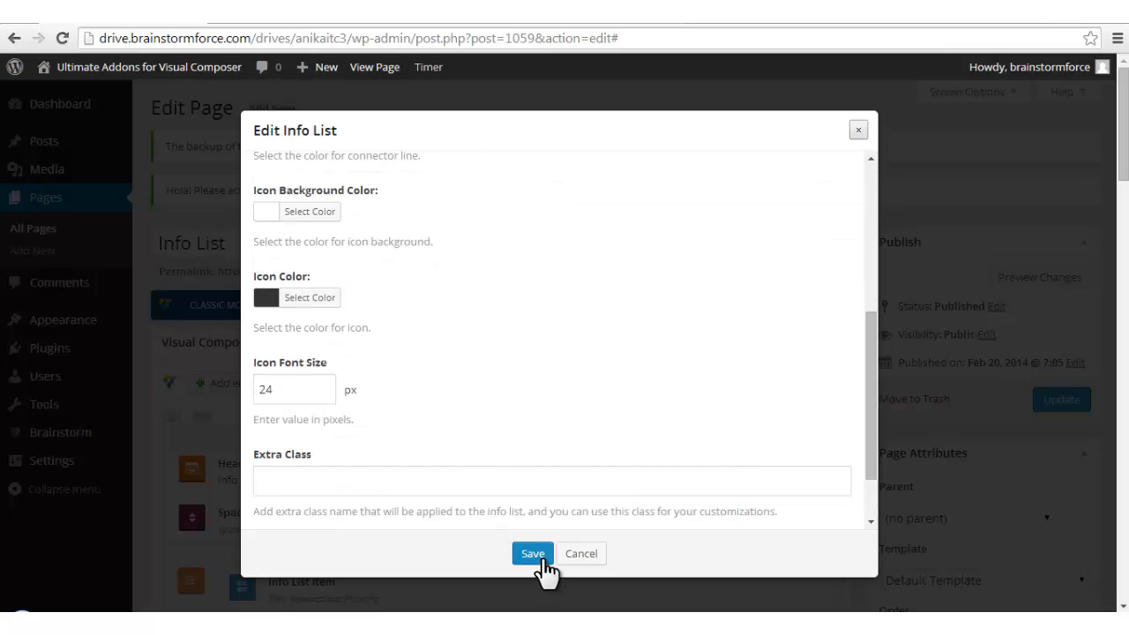
Add an Info List Item inside the new info list in the last row and save it with default settings
scroll(496, 422, down, 5)
scroll(494, 480, down, 15)
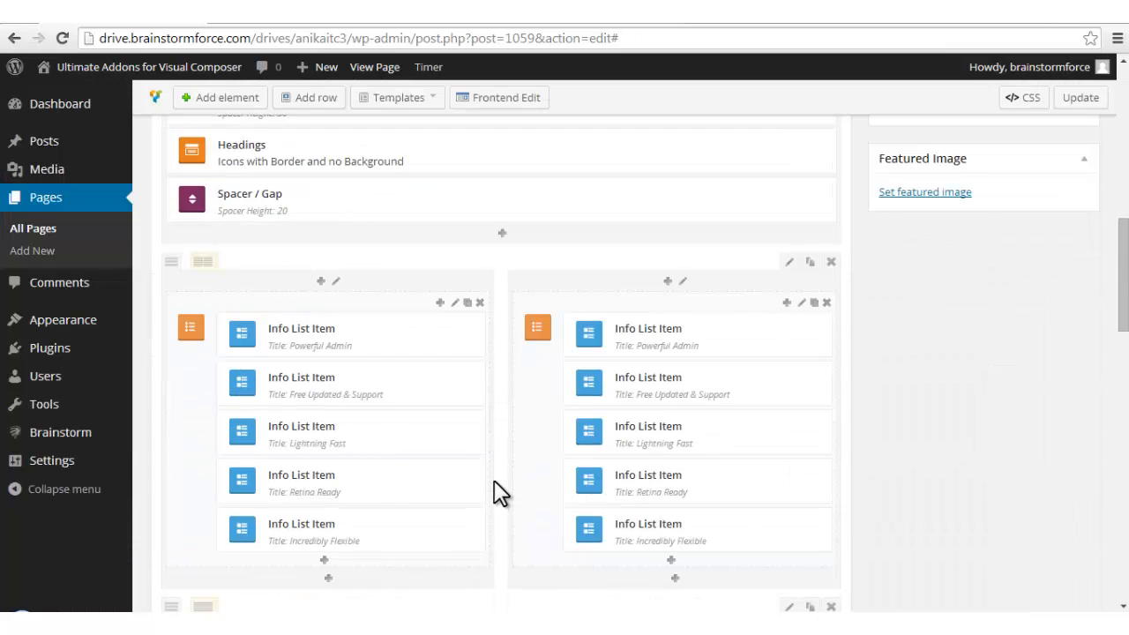
scroll(494, 480, down, 4)
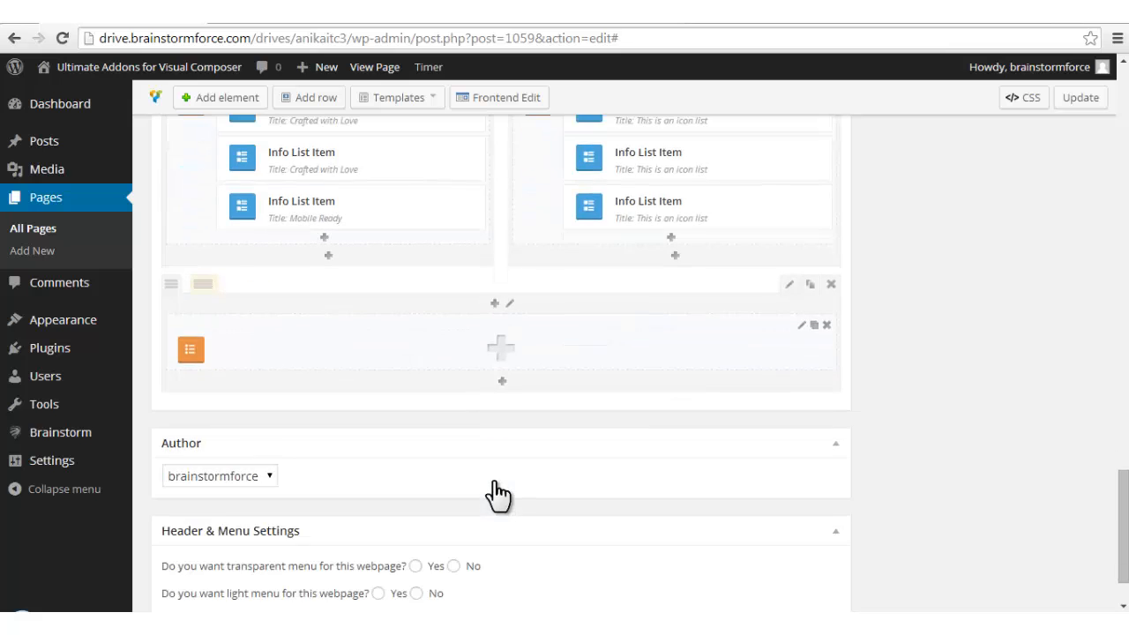
drag(388, 366, 450, 339)
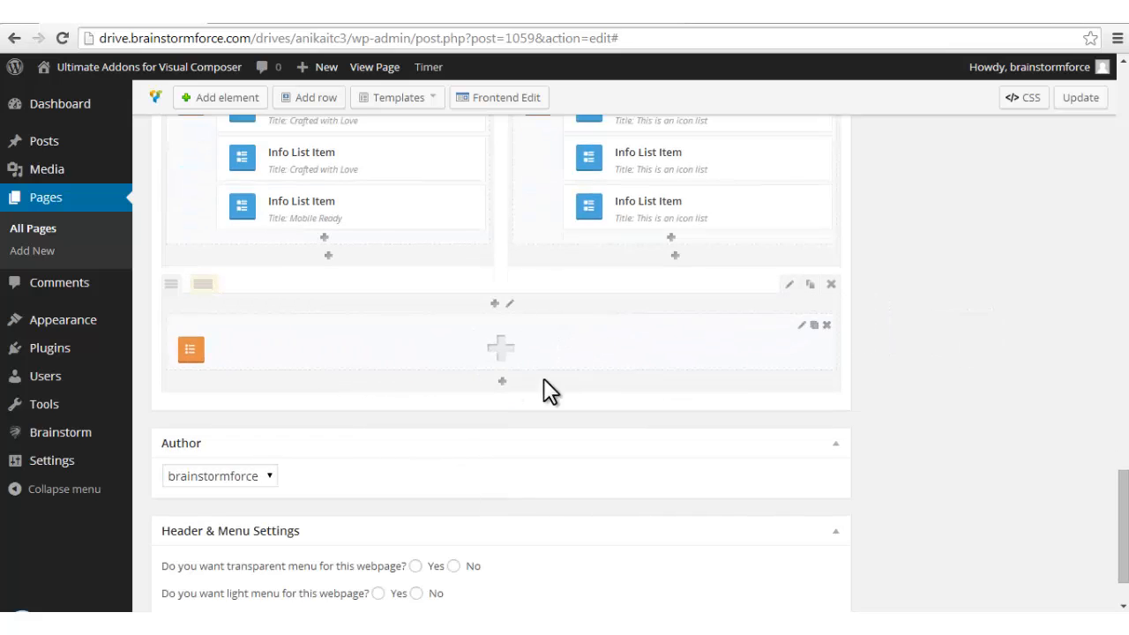
click(498, 346)
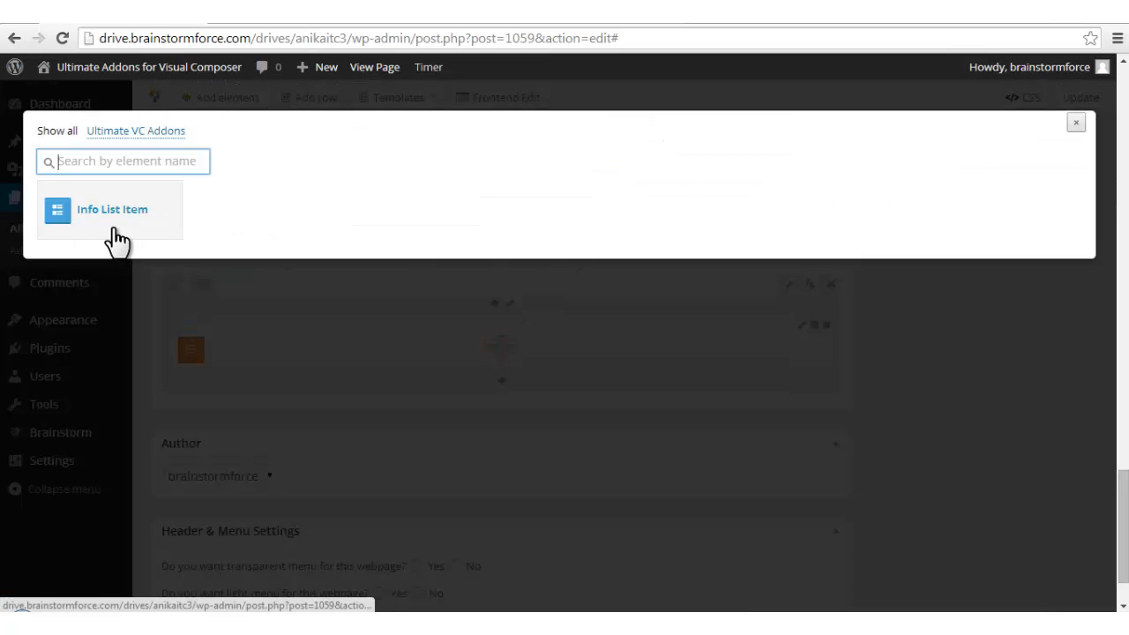
click(141, 236)
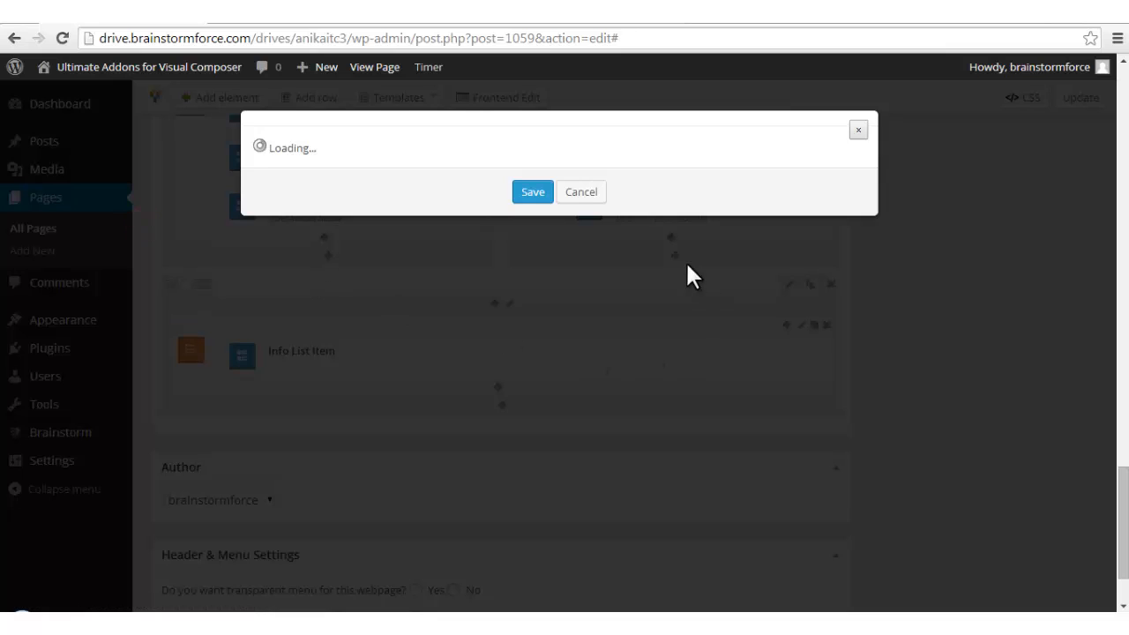
scroll(383, 233, down, 3)
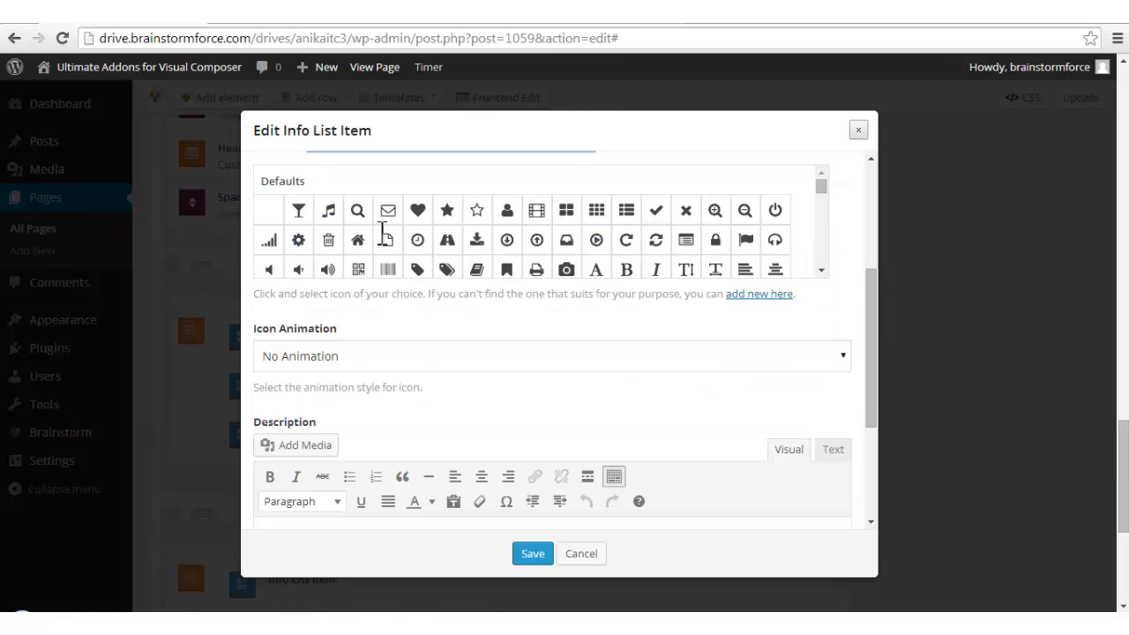
scroll(382, 233, up, 3)
scroll(383, 232, down, 1)
scroll(382, 234, down, 6)
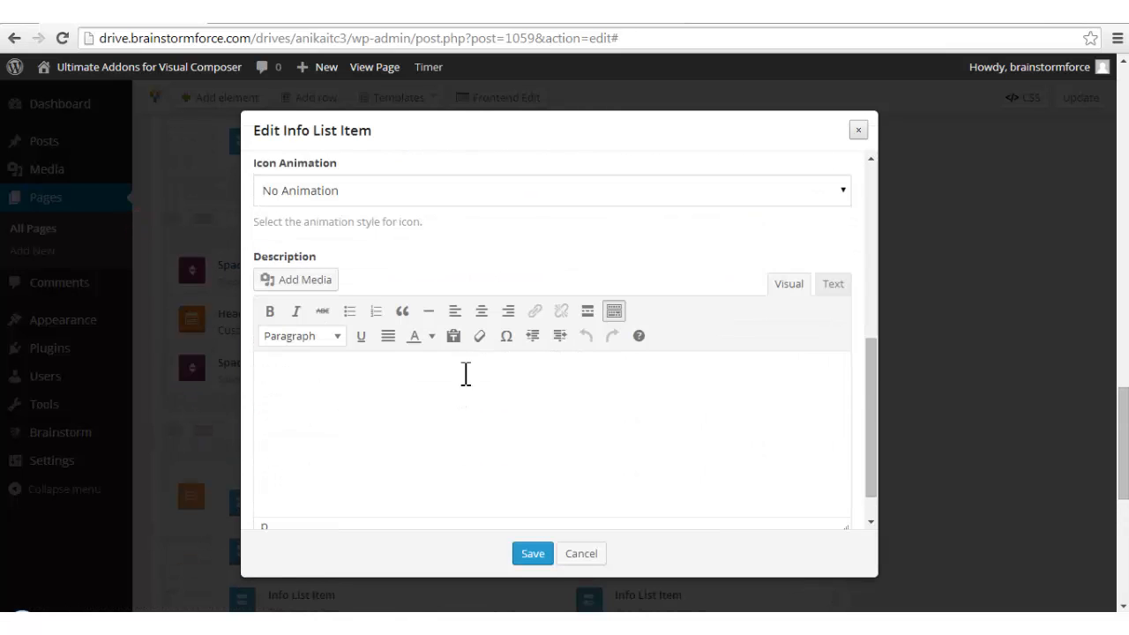
click(536, 554)
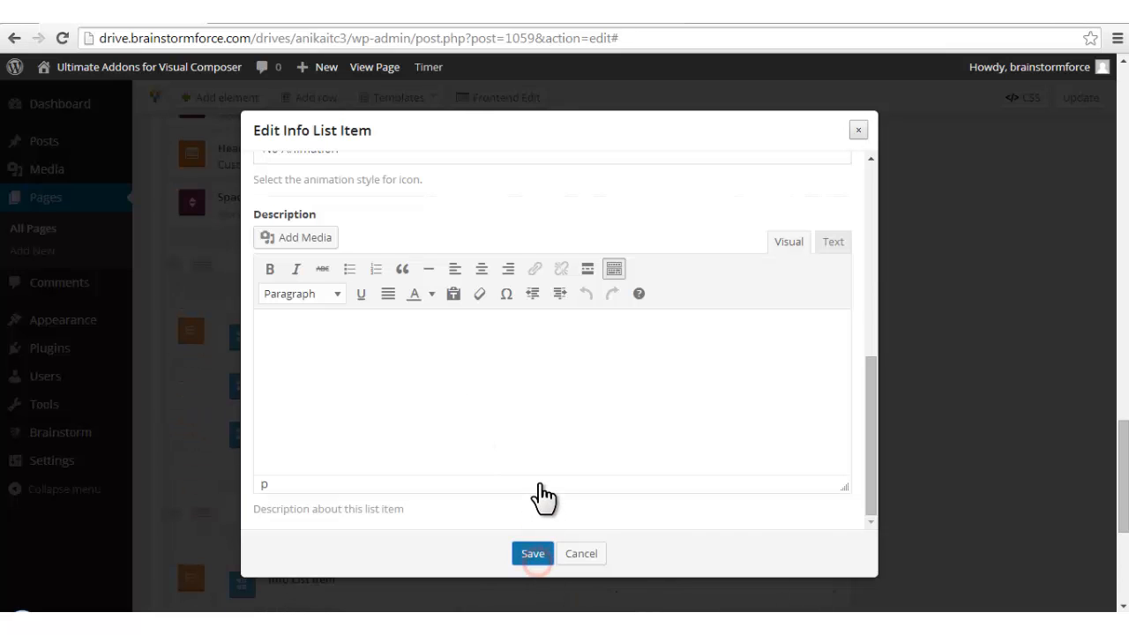
Duplicate the new info list's item twice to make three items
scroll(340, 495, down, 1)
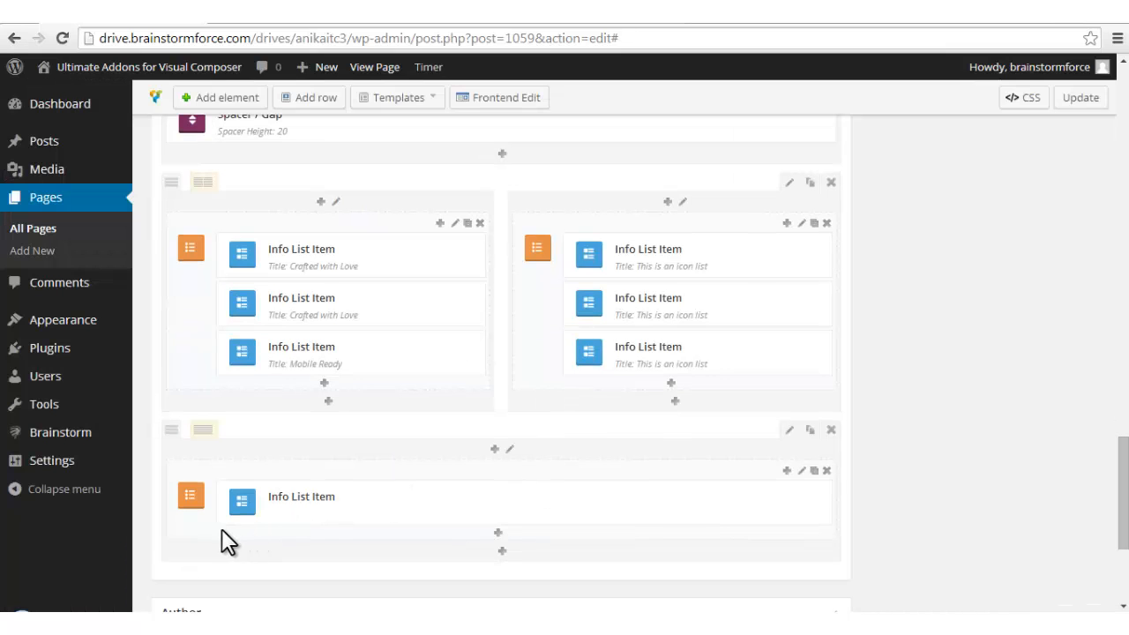
mouse_move(244, 497)
mouse_down()
mouse_move(239, 517)
mouse_move(214, 524)
mouse_up()
click(812, 491)
scroll(711, 500, down, 1)
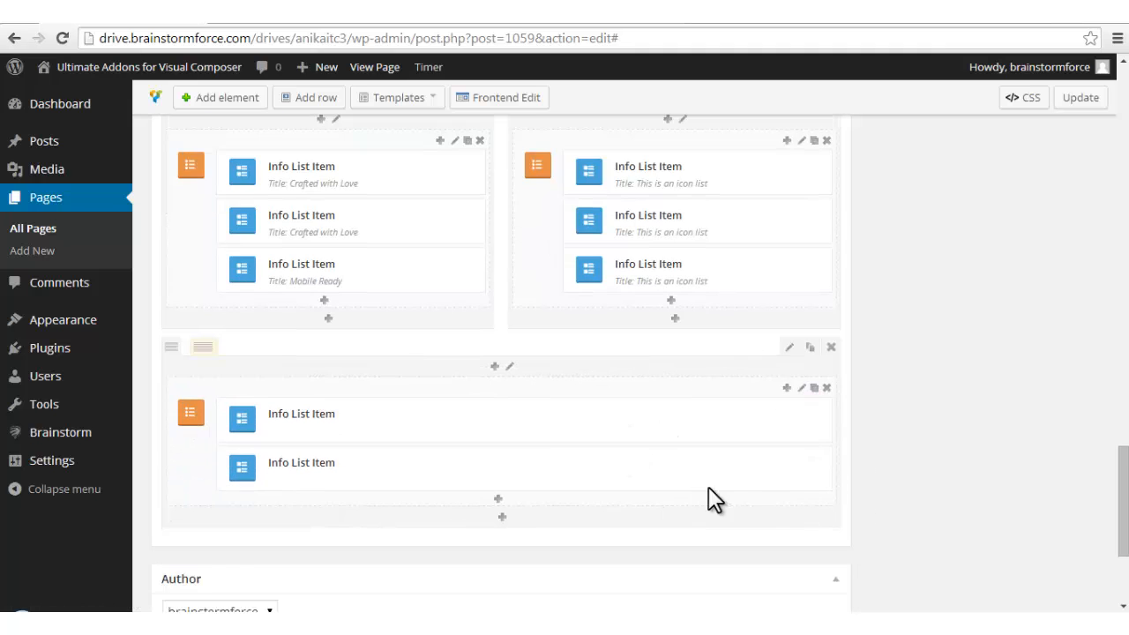
click(811, 456)
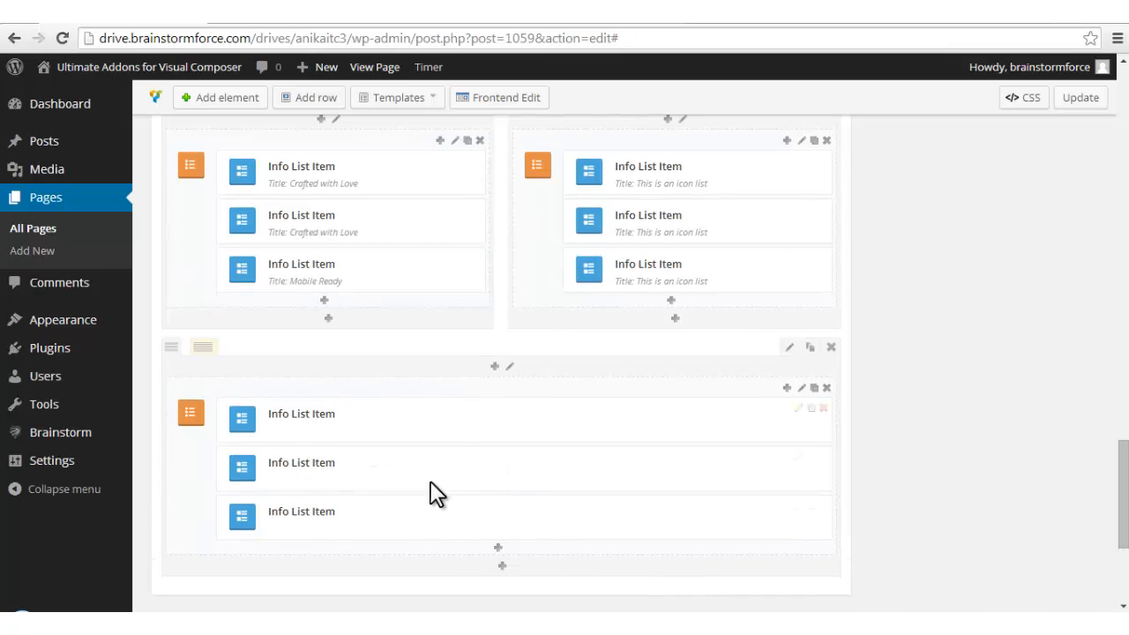
drag(212, 486, 703, 497)
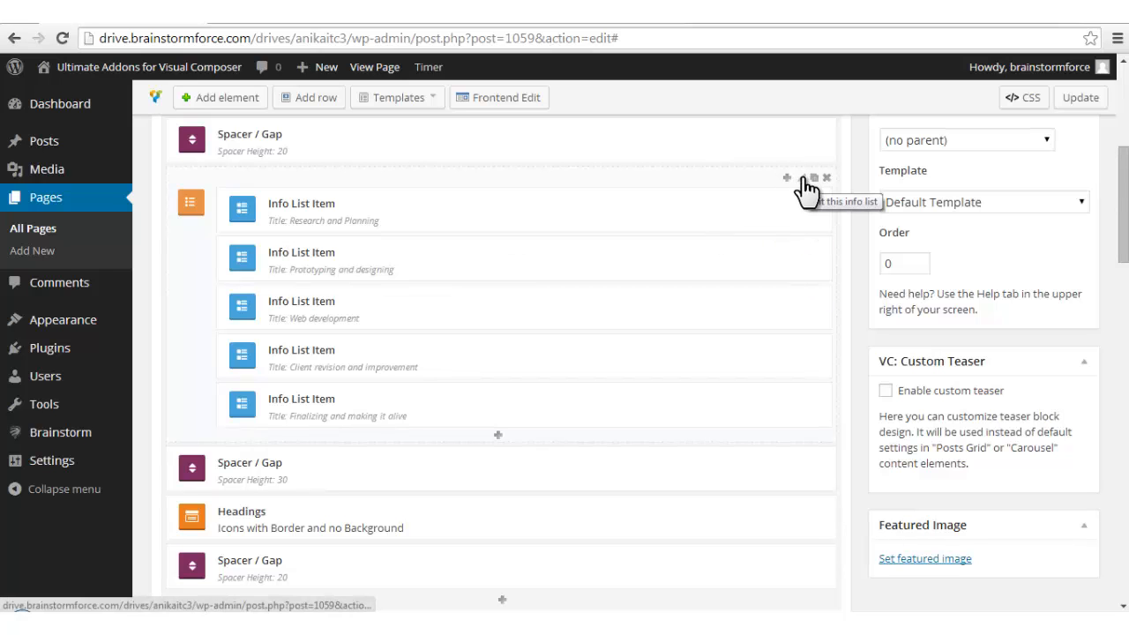
mouse_move(216, 288)
mouse_down()
mouse_move(202, 290)
mouse_move(226, 297)
mouse_move(201, 288)
mouse_up()
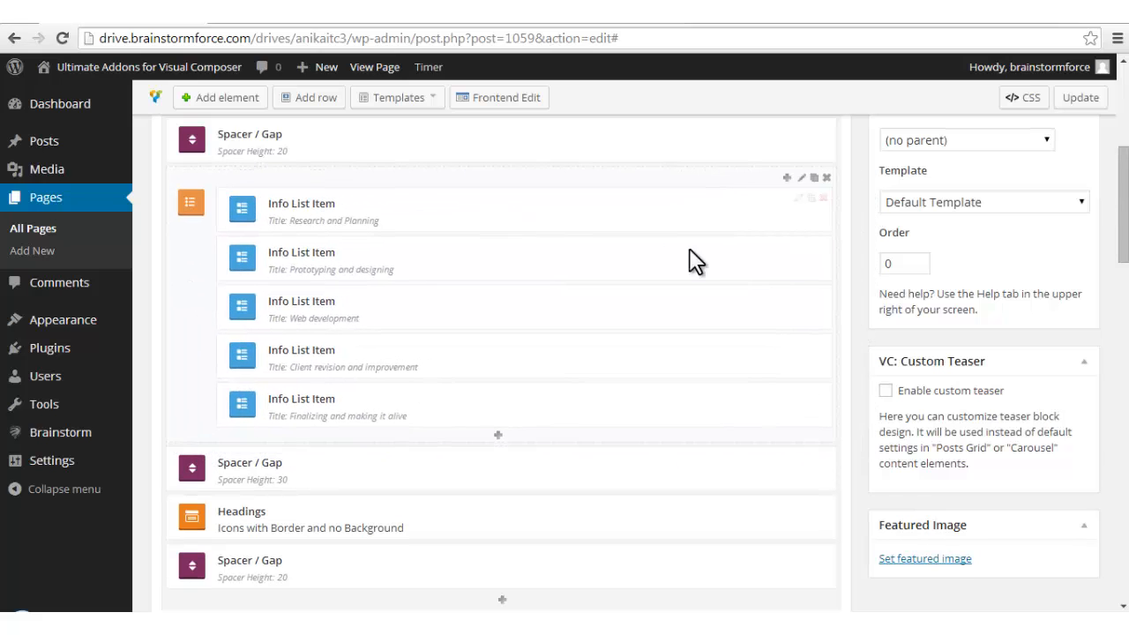
Open the settings of the info list with the five project-phase items and compare its icon position options with the icon-on-top example in the preview
click(800, 180)
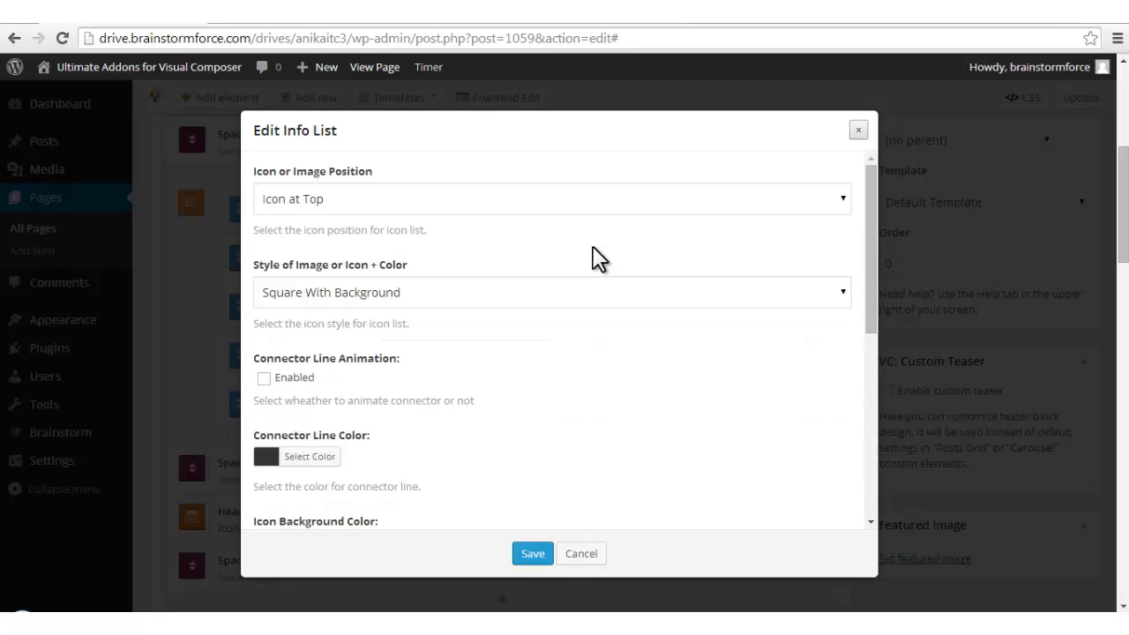
click(501, 204)
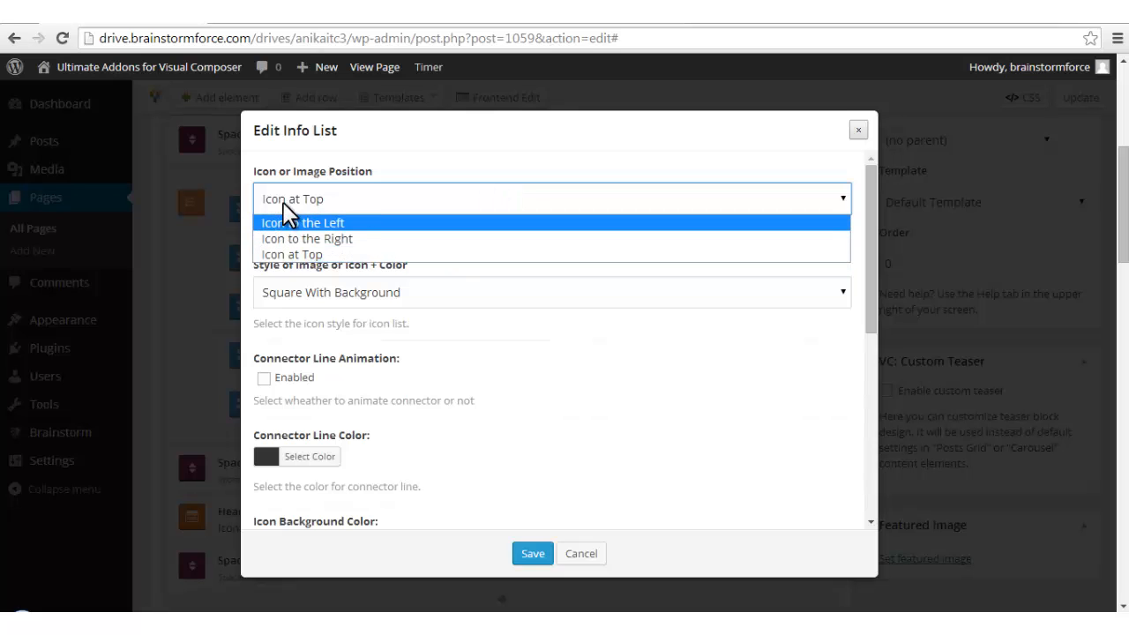
click(299, 14)
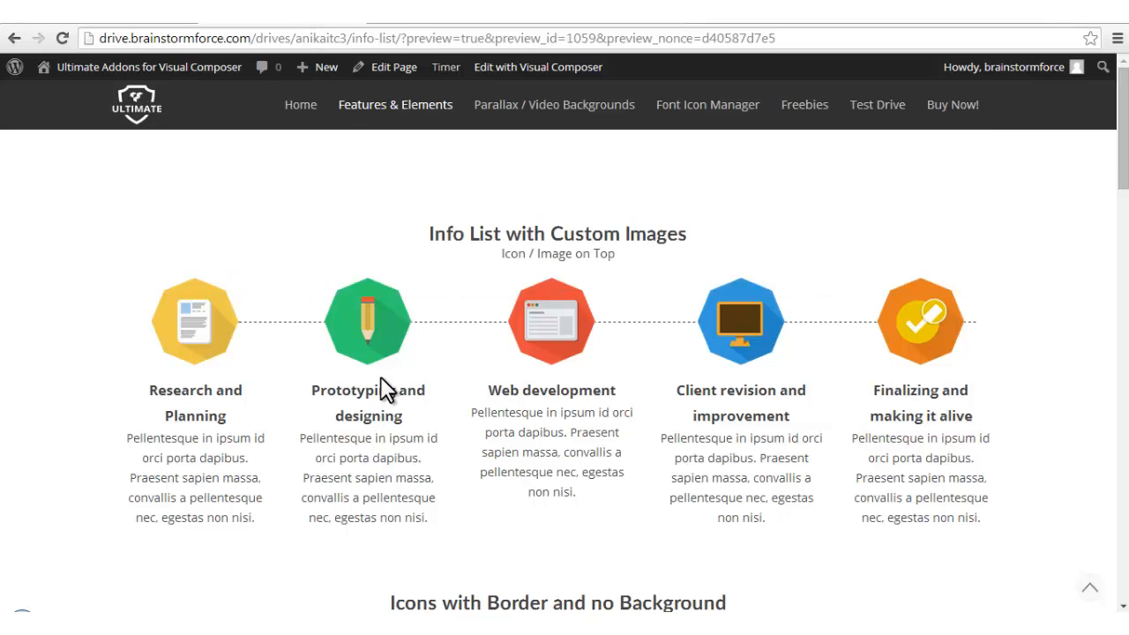
scroll(385, 391, down, 1)
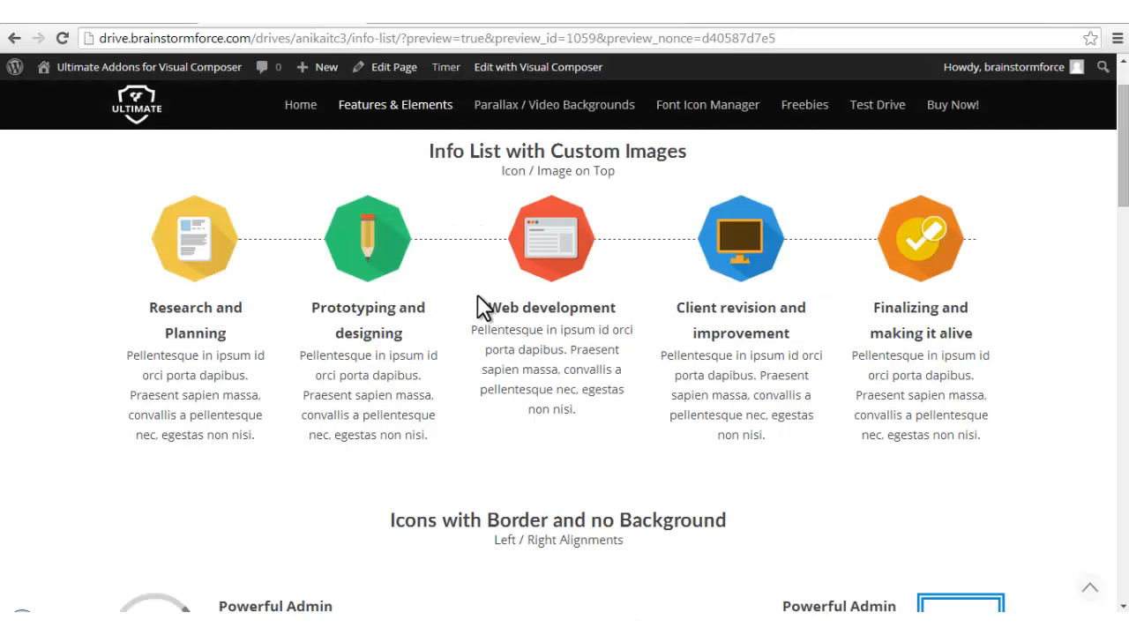
scroll(654, 362, down, 2)
scroll(654, 363, up, 1)
click(130, 12)
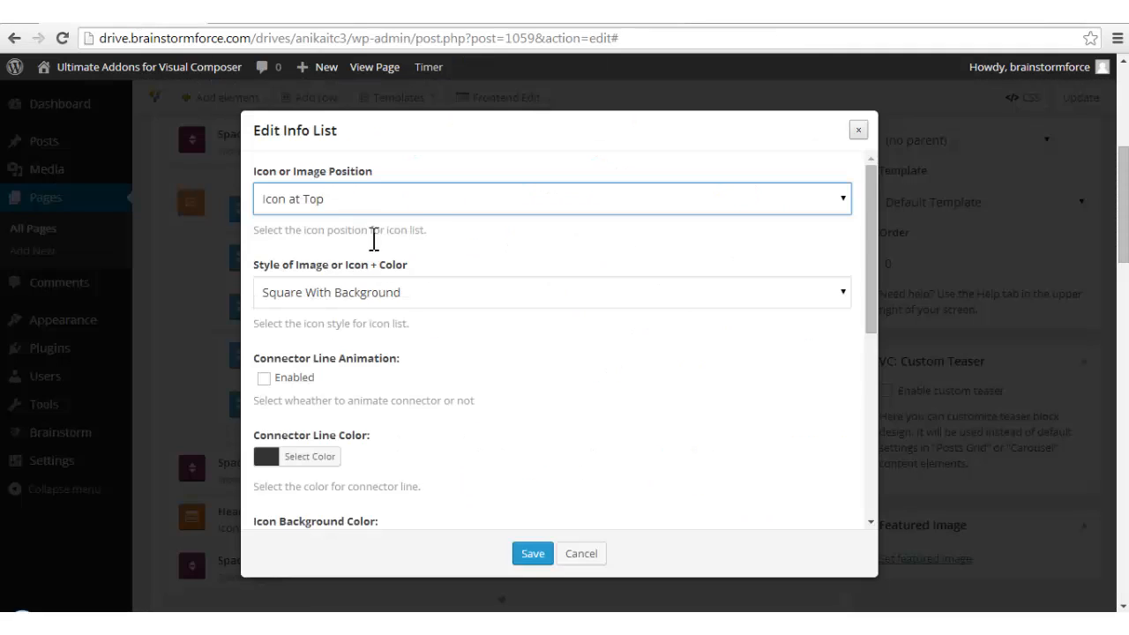
Check the left and right icon position options against the left/right alignment examples on the preview page
click(416, 206)
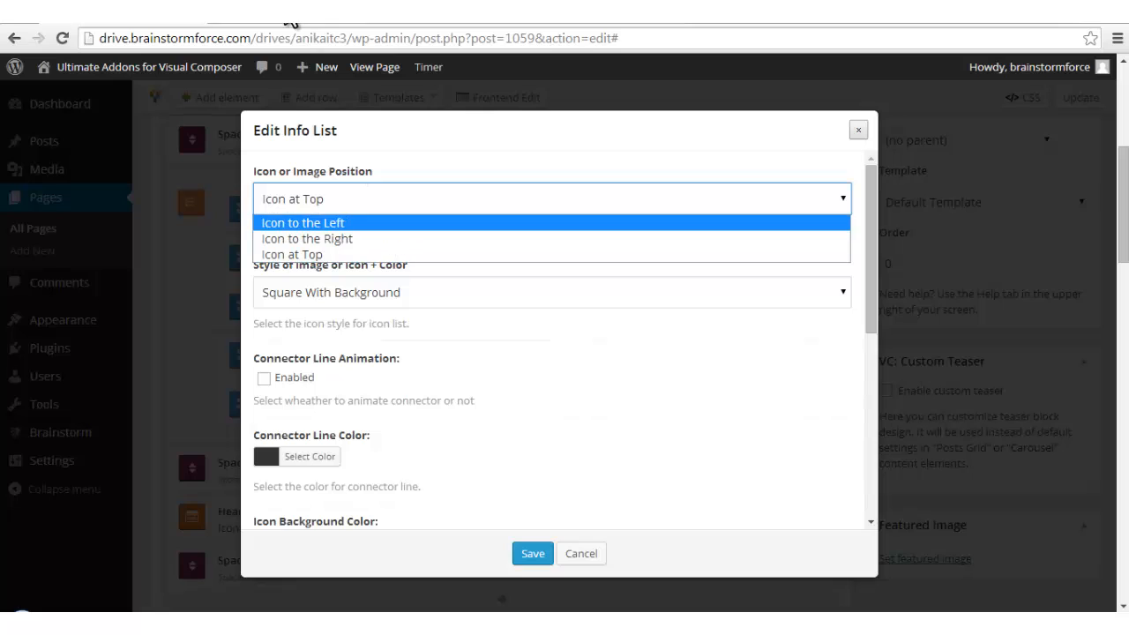
click(287, 16)
scroll(371, 297, down, 3)
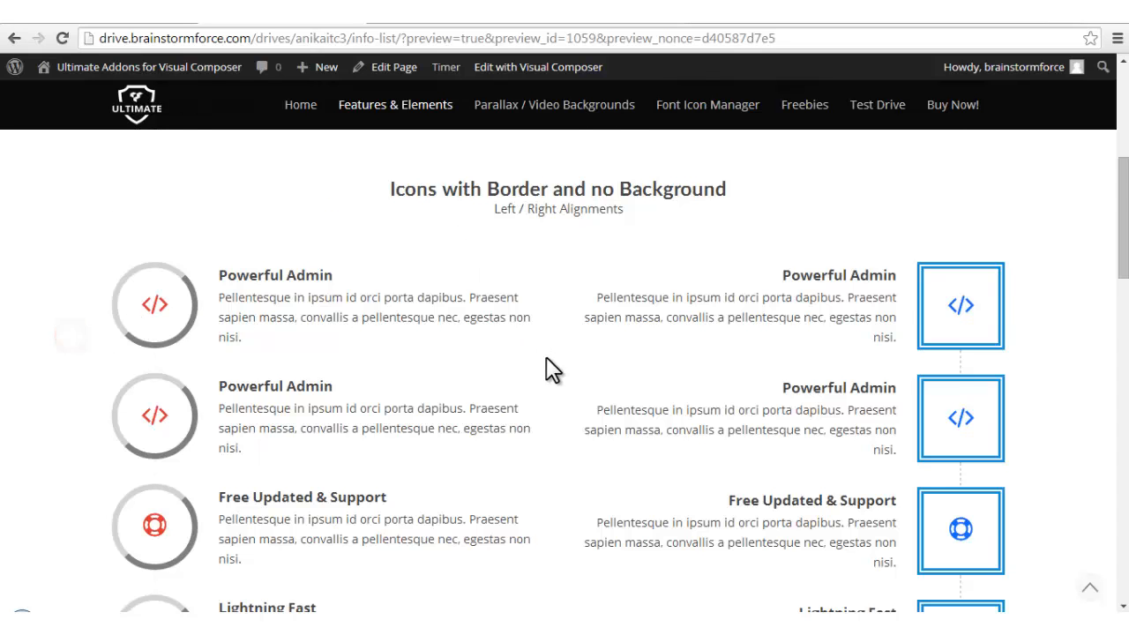
scroll(546, 357, down, 2)
click(128, 13)
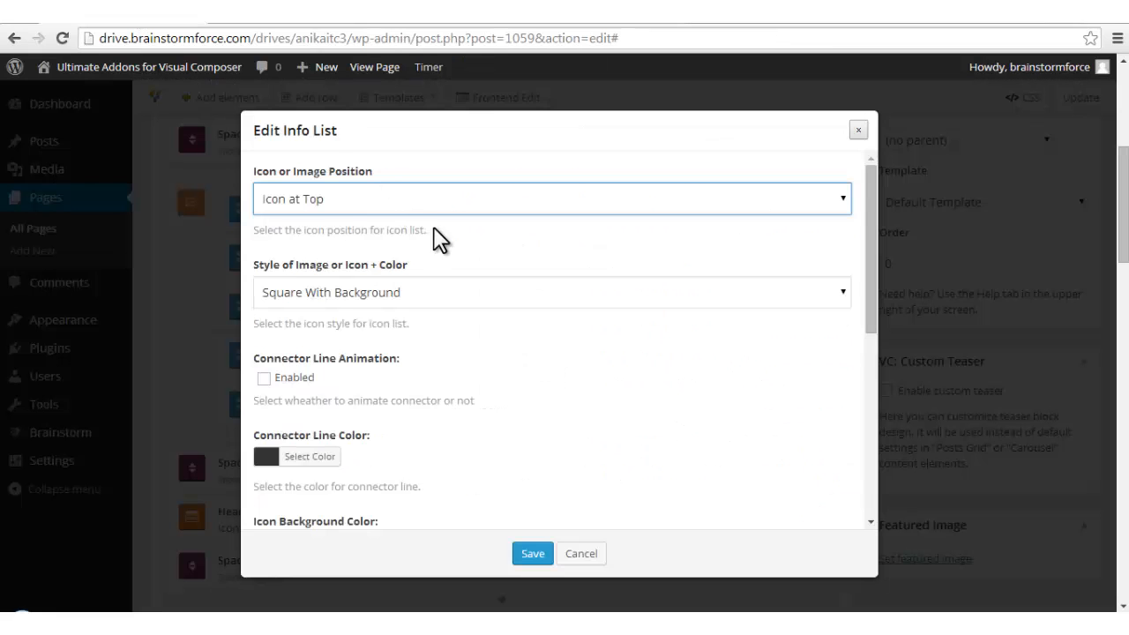
Review the available image or icon styles and compare them with the square and hexagonal background examples on the preview page
drag(383, 175, 290, 177)
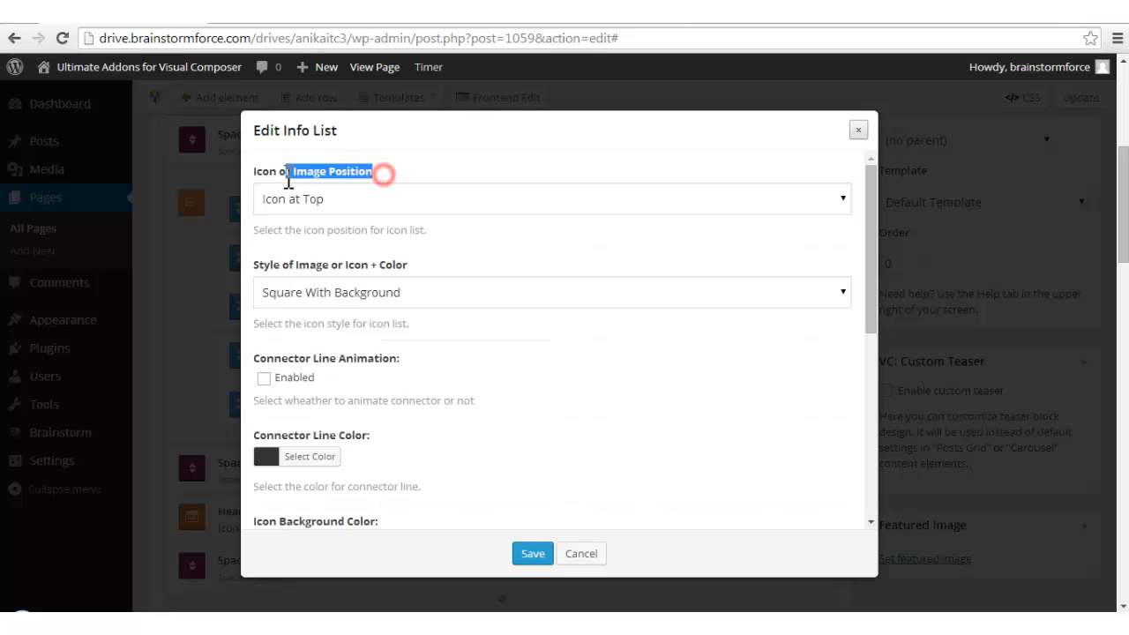
click(463, 174)
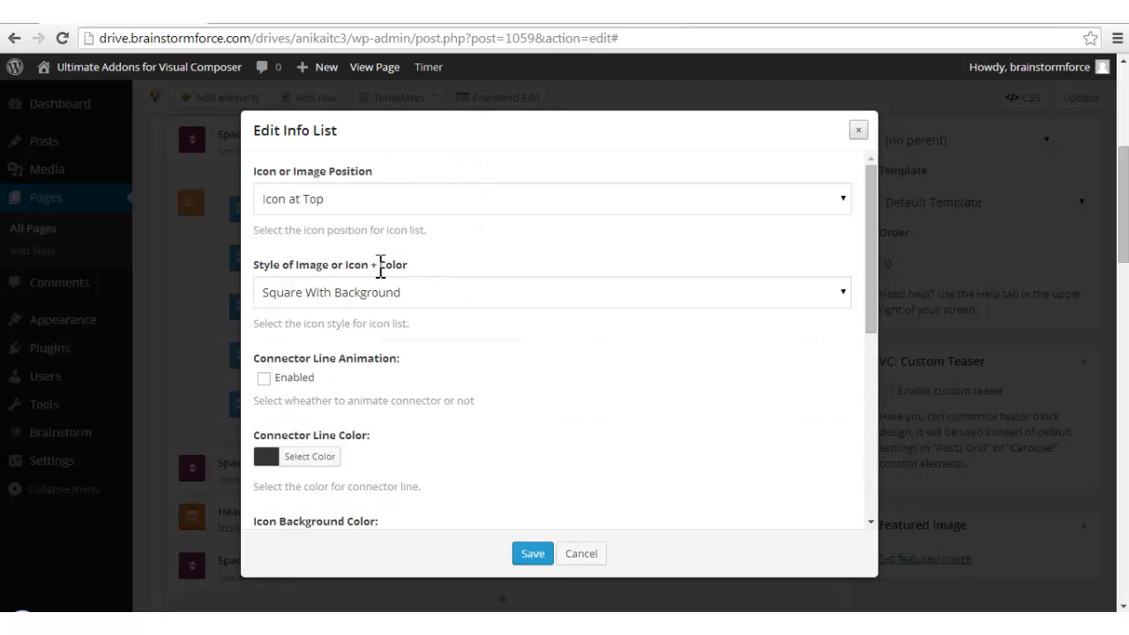
drag(413, 265, 255, 263)
click(466, 244)
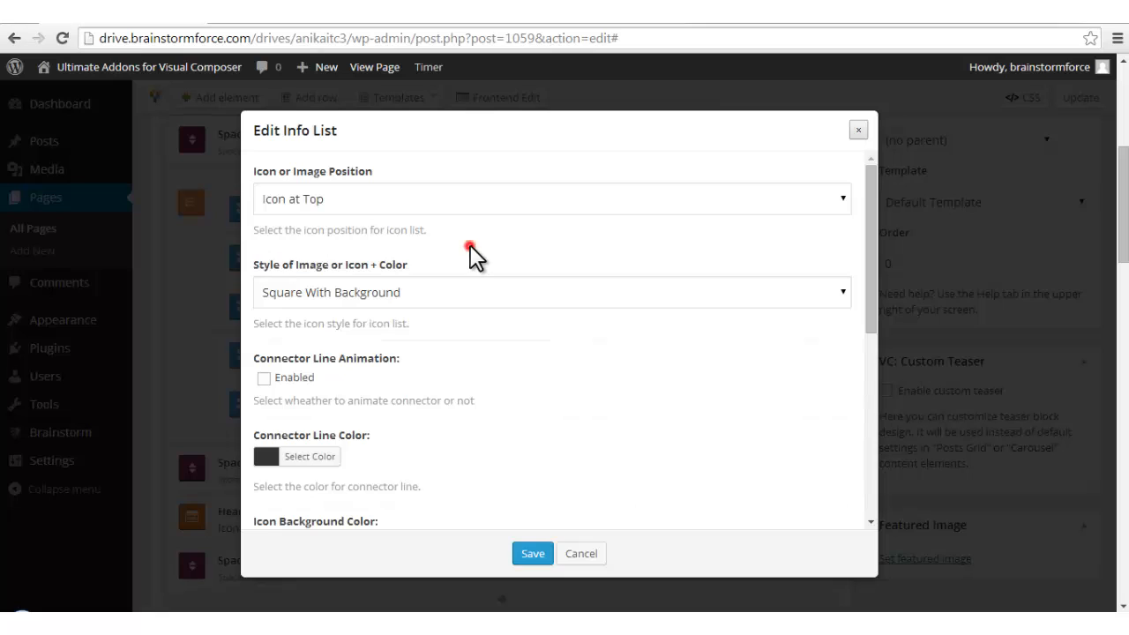
click(494, 302)
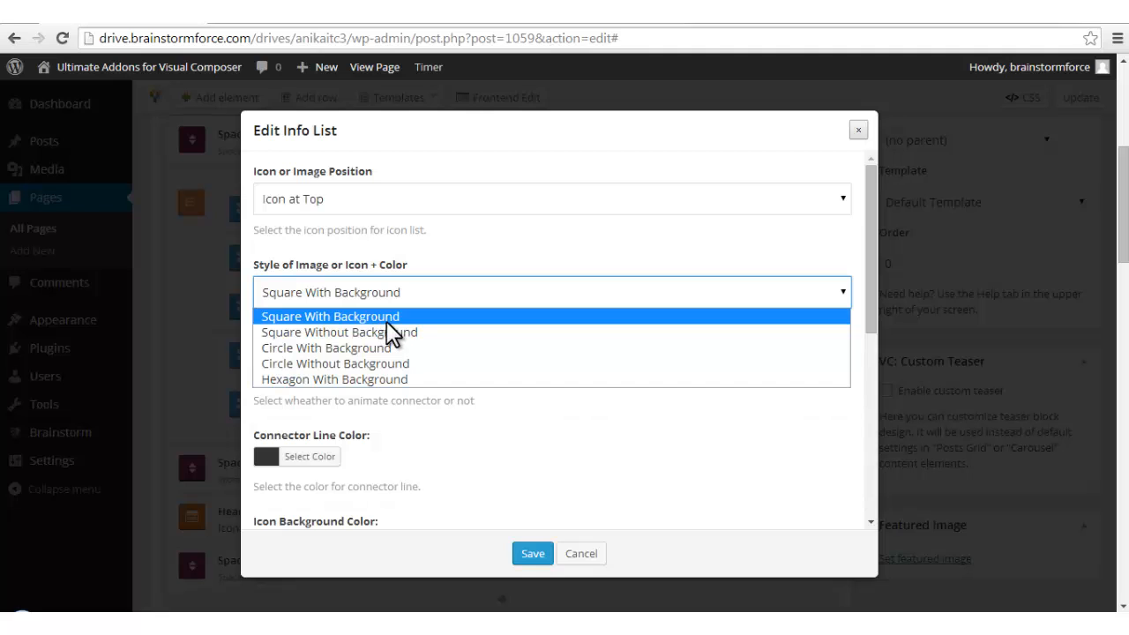
click(294, 19)
scroll(544, 429, down, 8)
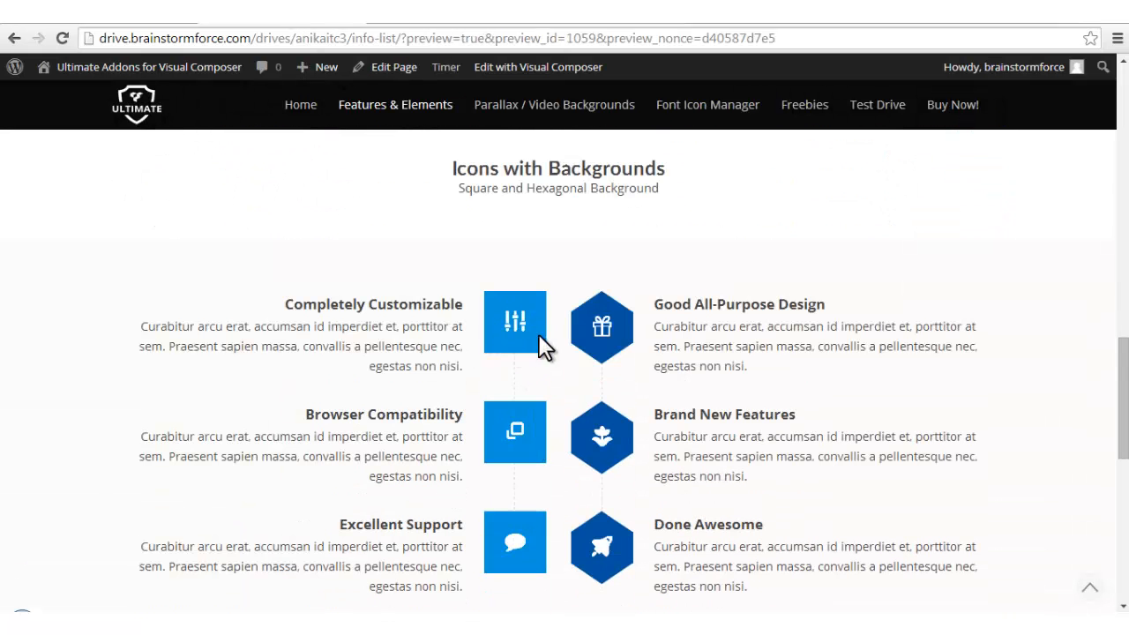
click(495, 304)
click(500, 346)
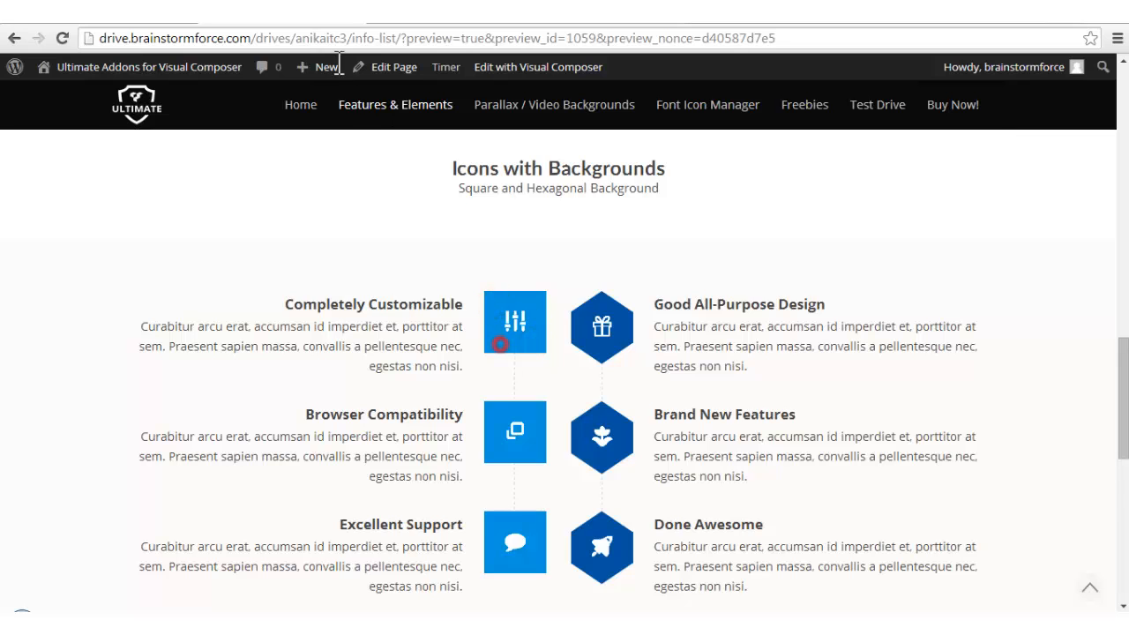
click(98, 13)
Set the info list's image or icon style to Square Without Background and compare it with the bordered square icons on the preview page
click(430, 300)
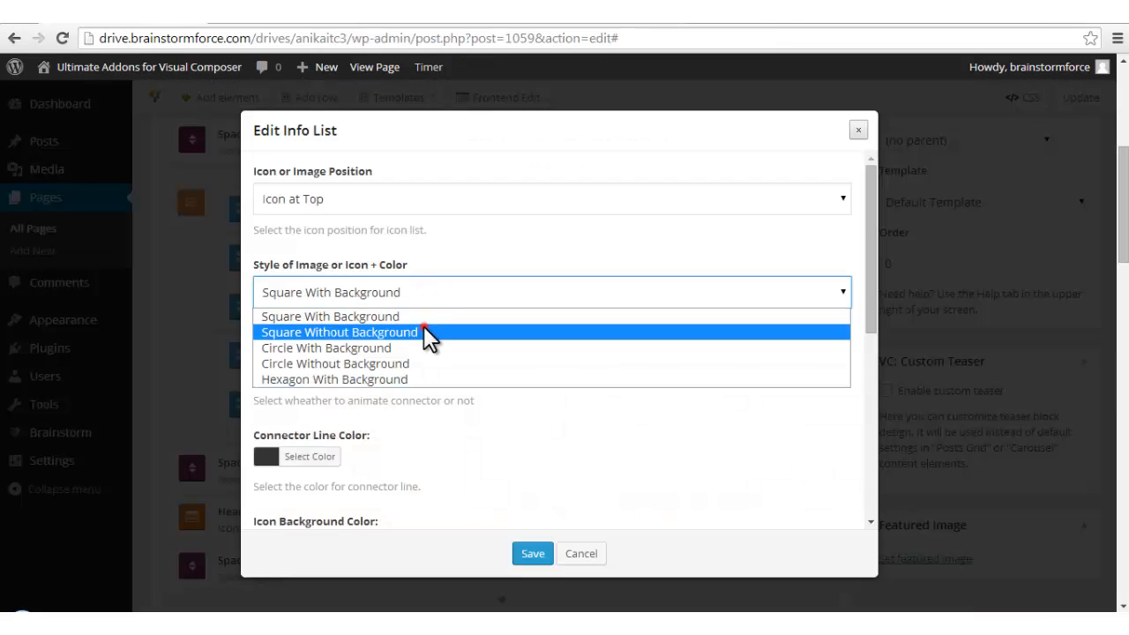
click(424, 328)
scroll(784, 325, up, 5)
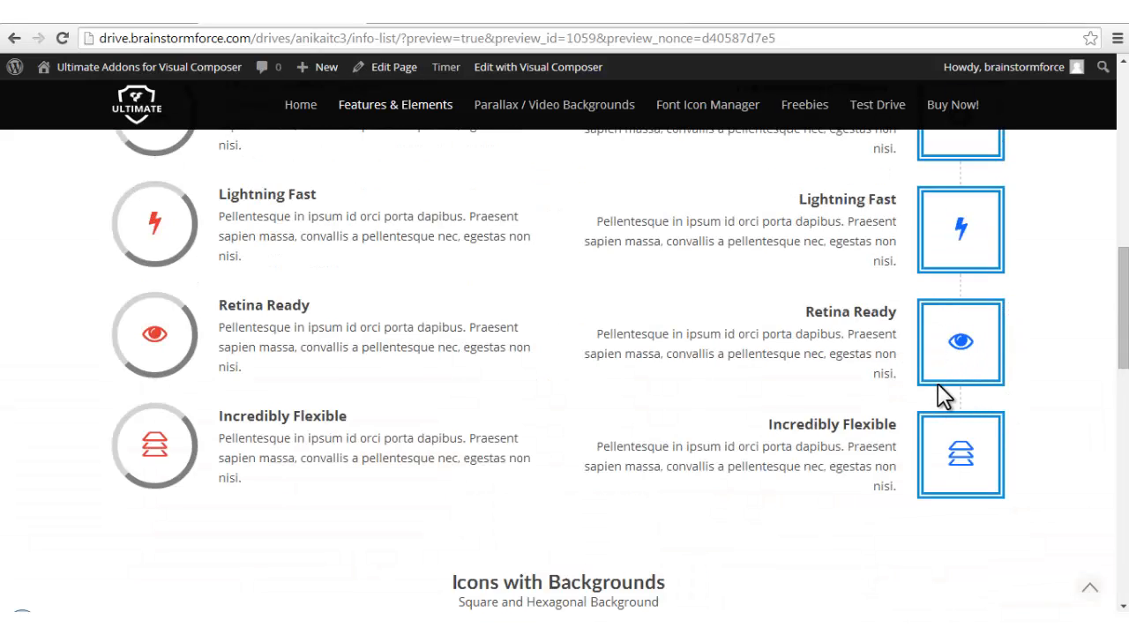
click(177, 12)
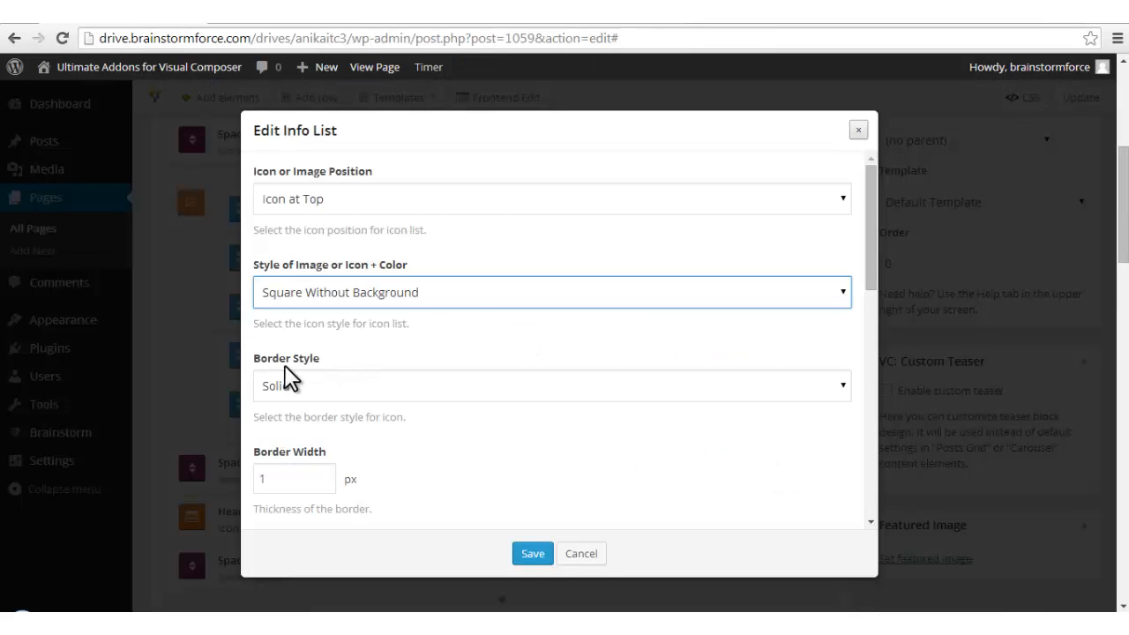
Review the border style setting and its available options for the info list's icons
drag(330, 362, 256, 366)
click(406, 333)
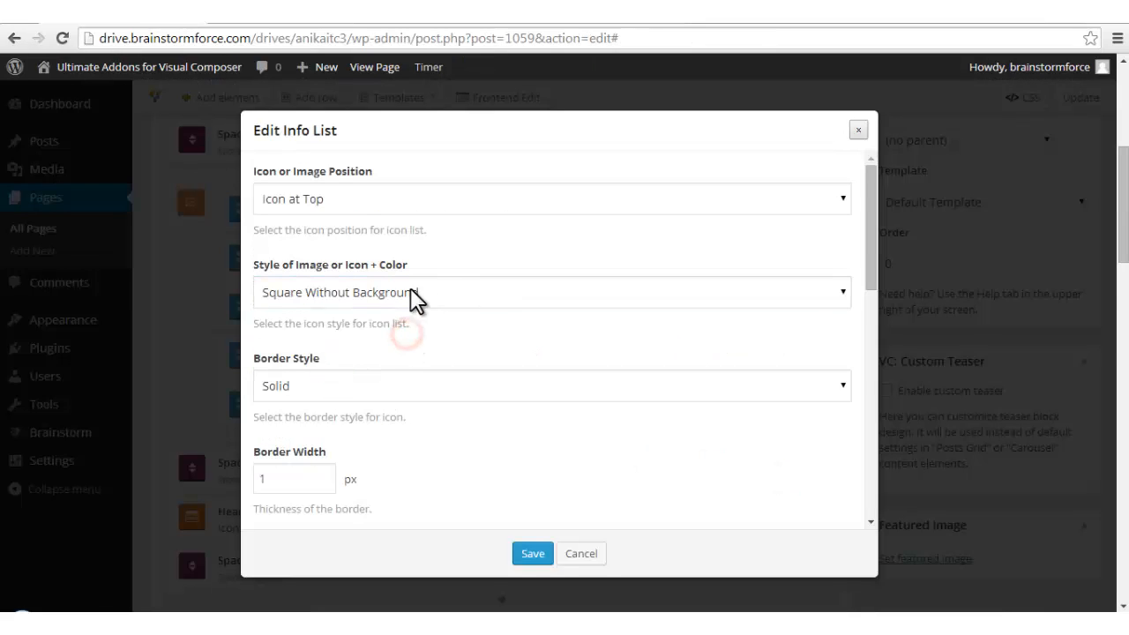
scroll(440, 421, down, 1)
click(474, 302)
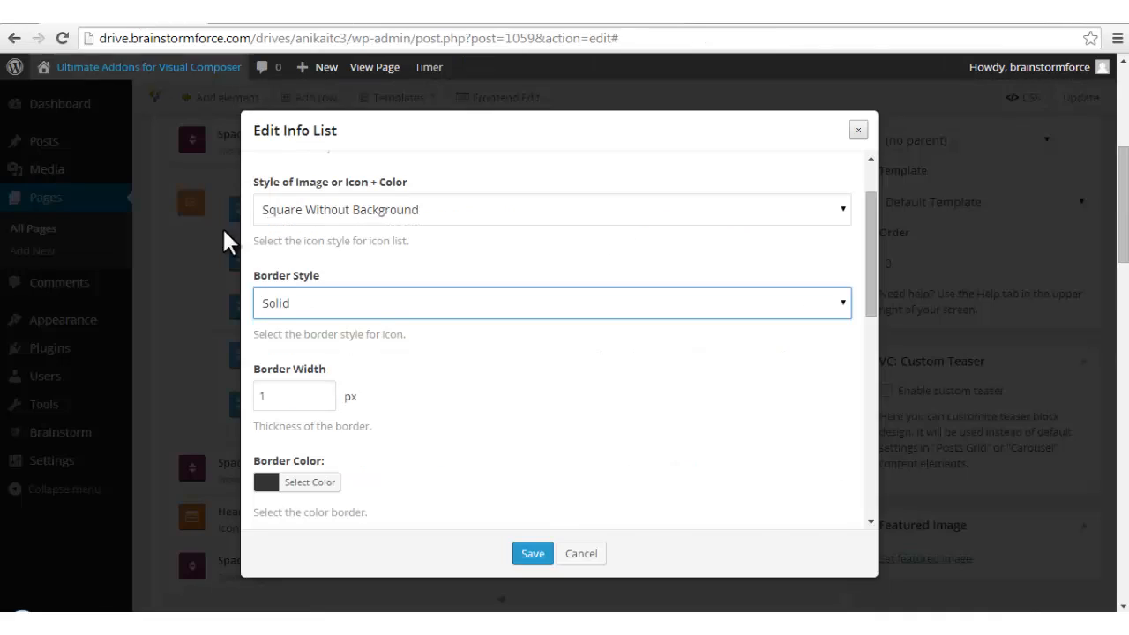
click(368, 304)
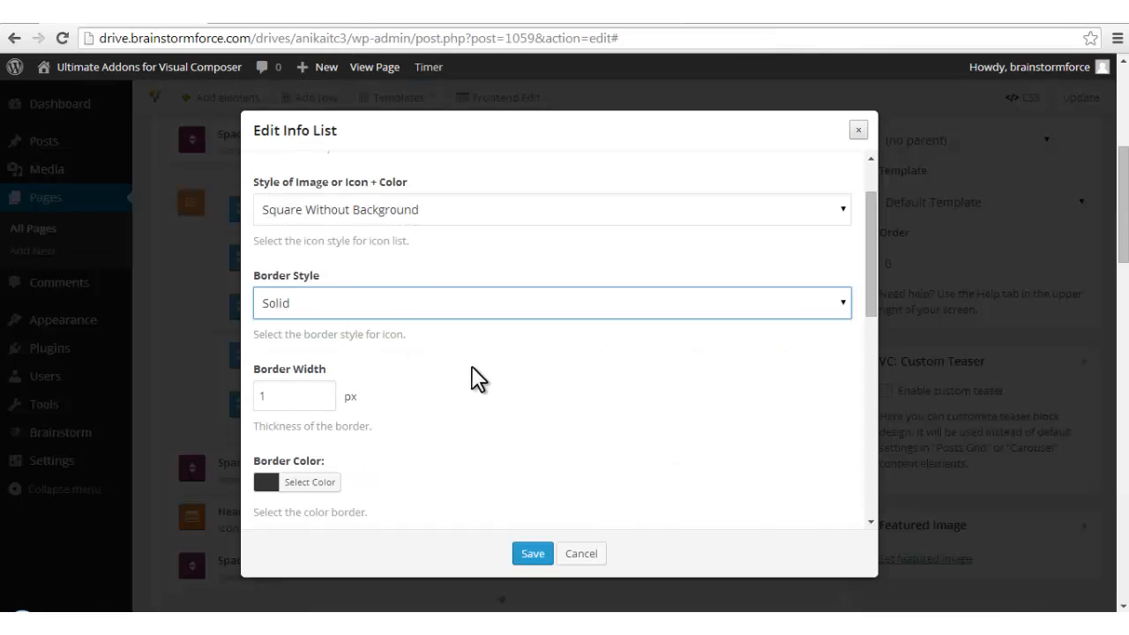
Examine the border width and border color settings, and look over the bordered icon examples on the preview page
scroll(469, 374, down, 1)
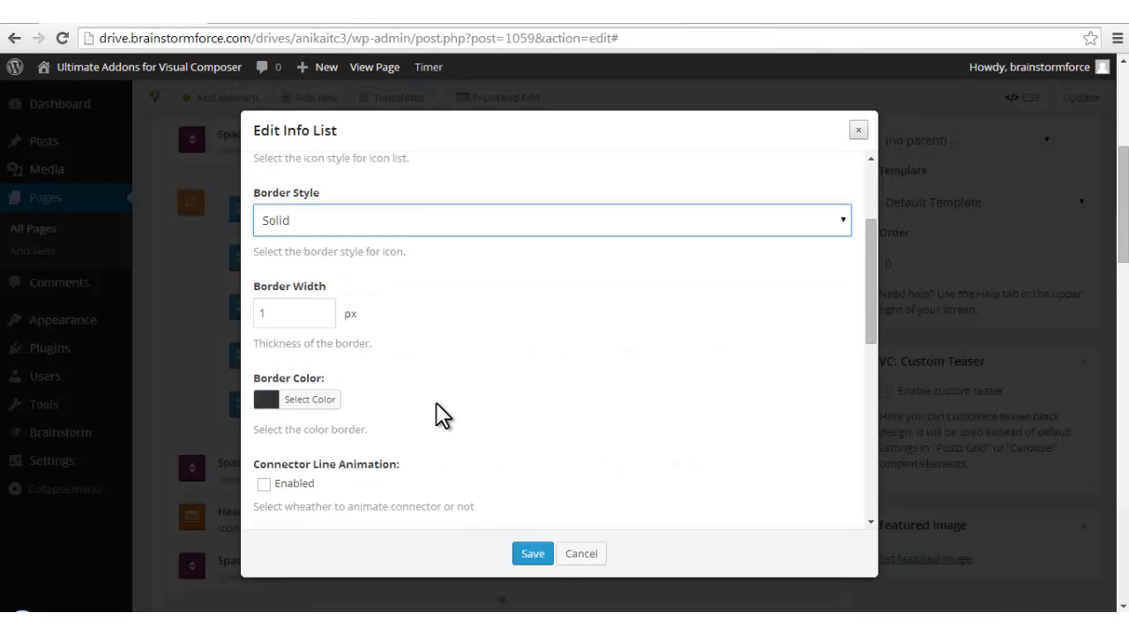
scroll(436, 402, down, 1)
scroll(436, 402, up, 1)
drag(345, 377, 263, 378)
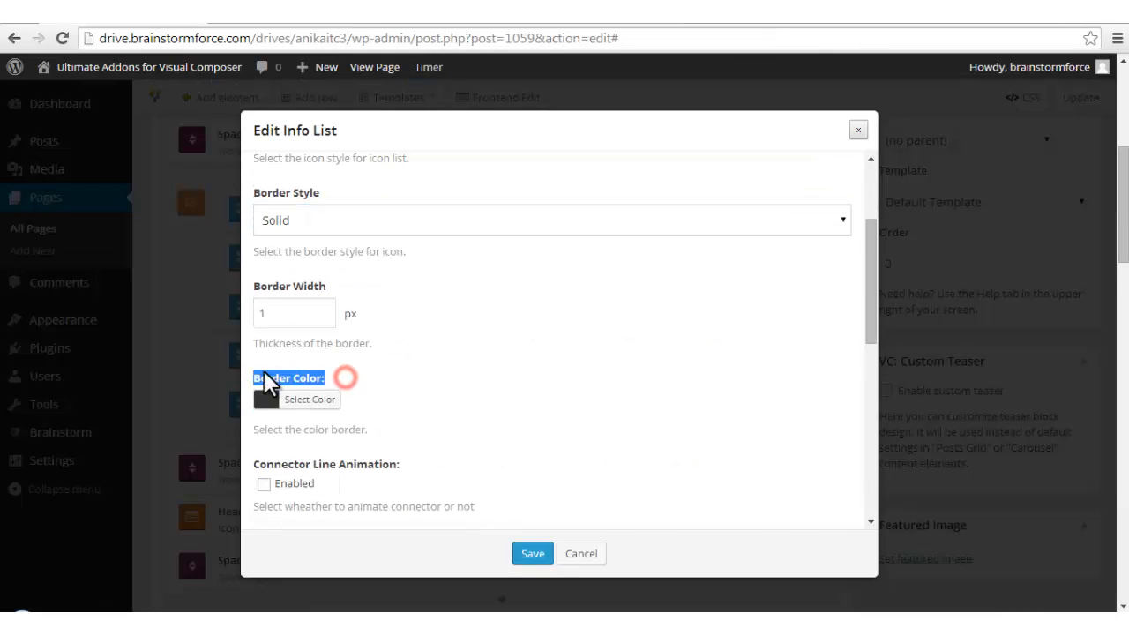
drag(345, 285, 255, 286)
click(408, 377)
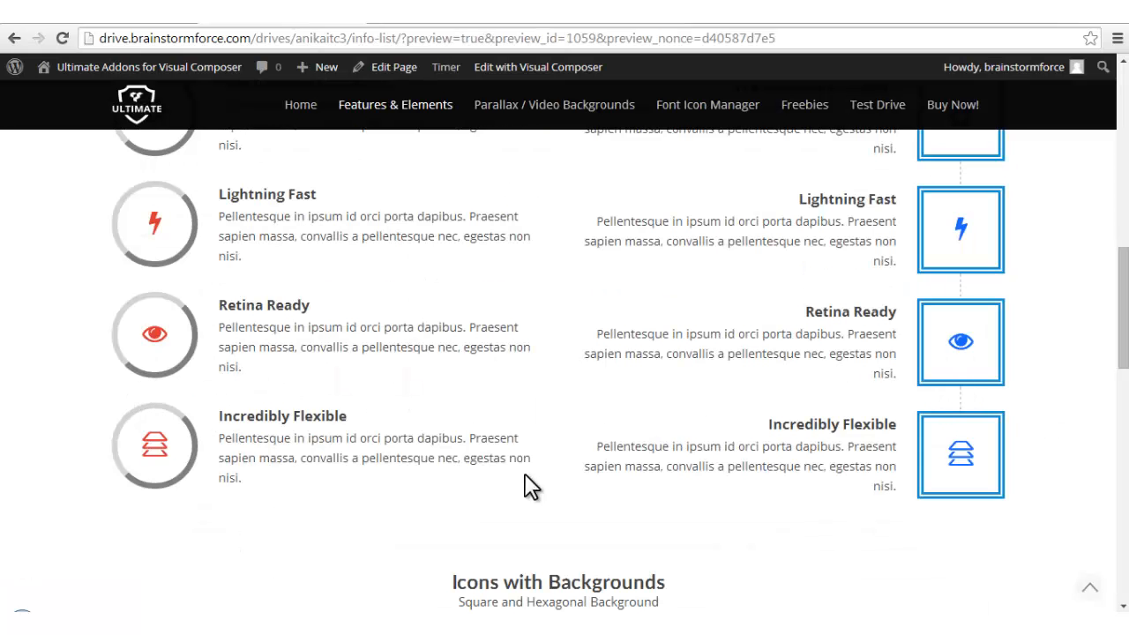
scroll(706, 468, down, 4)
scroll(535, 344, up, 1)
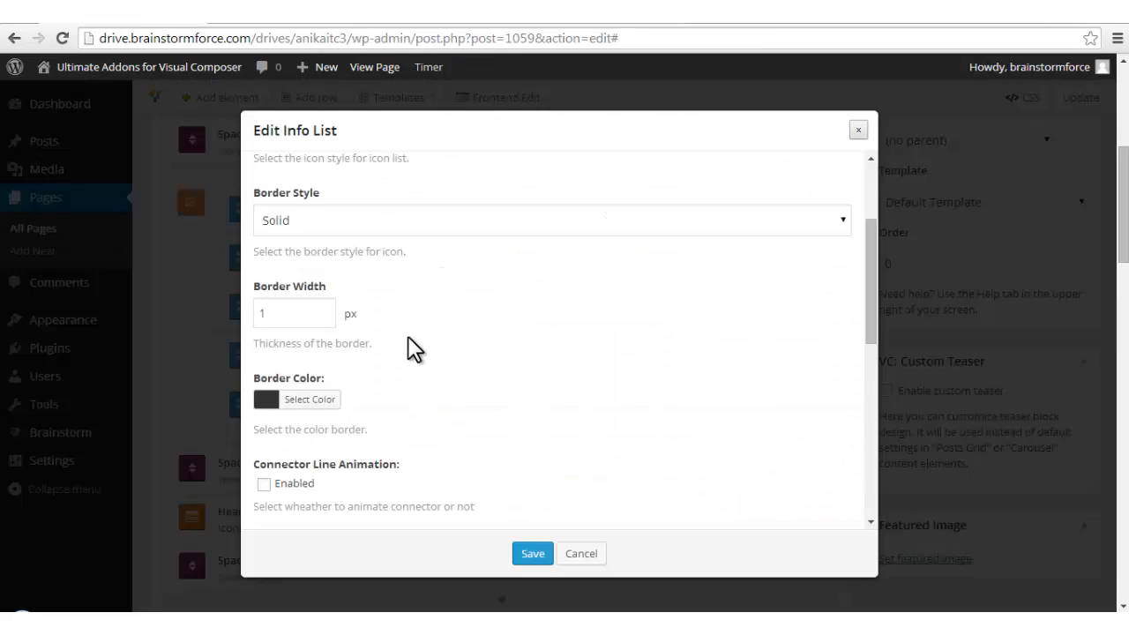
Switch the info list's image or icon style back to an option with a background
scroll(479, 273, up, 2)
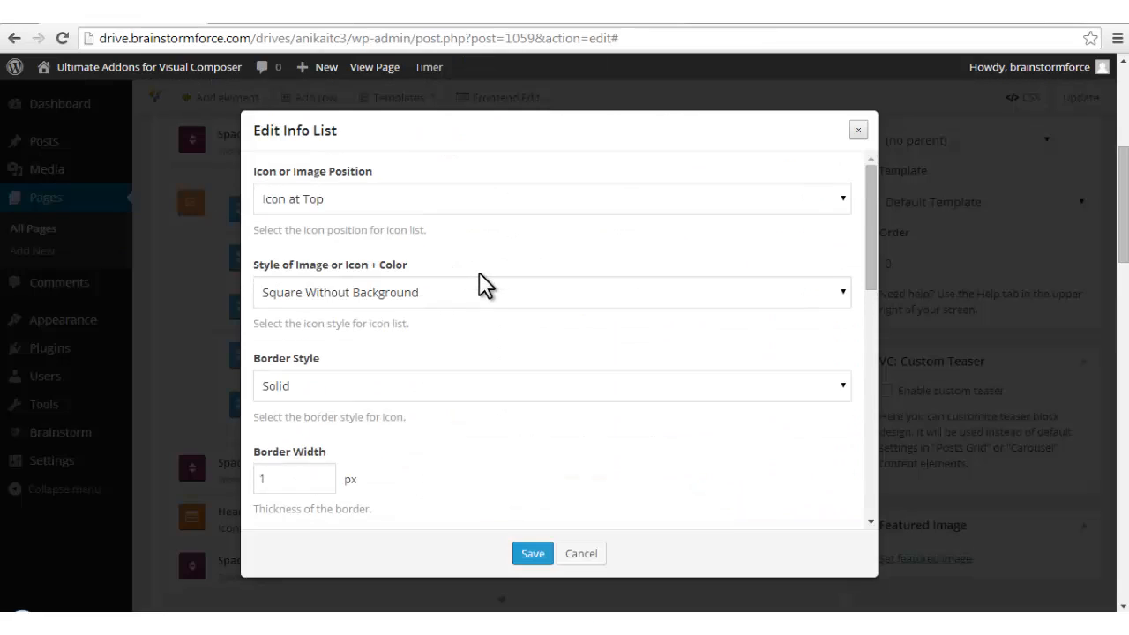
click(486, 285)
click(376, 360)
Examine the connector line animation and color settings and compare them with the connector lines in the preview page's info lists
scroll(478, 402, down, 2)
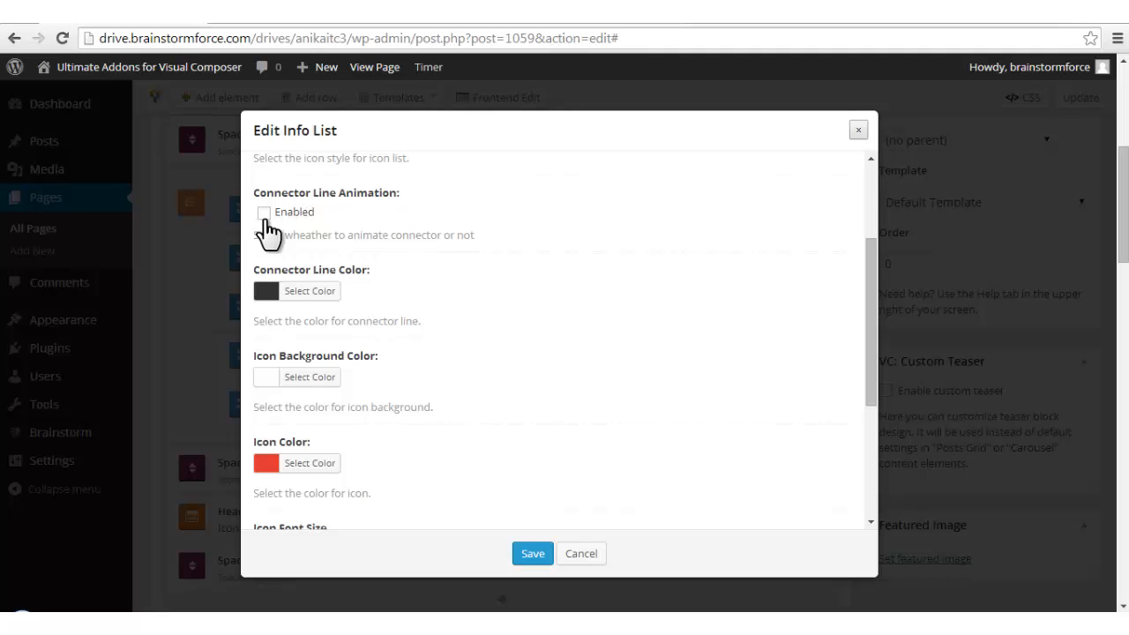
click(290, 17)
scroll(495, 316, up, 7)
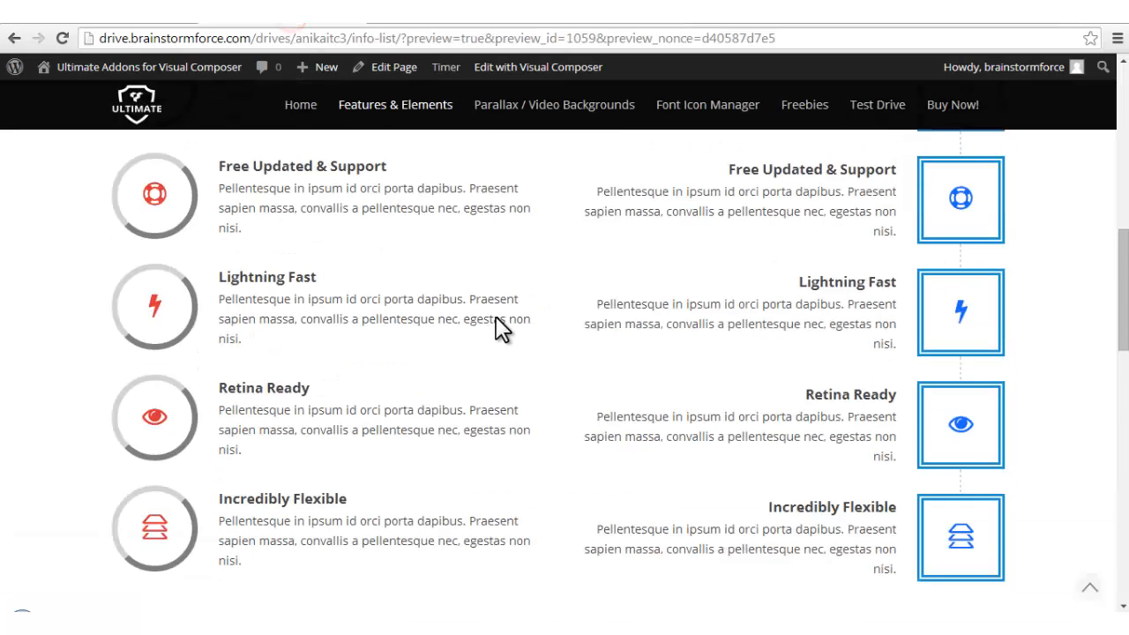
scroll(253, 379, up, 4)
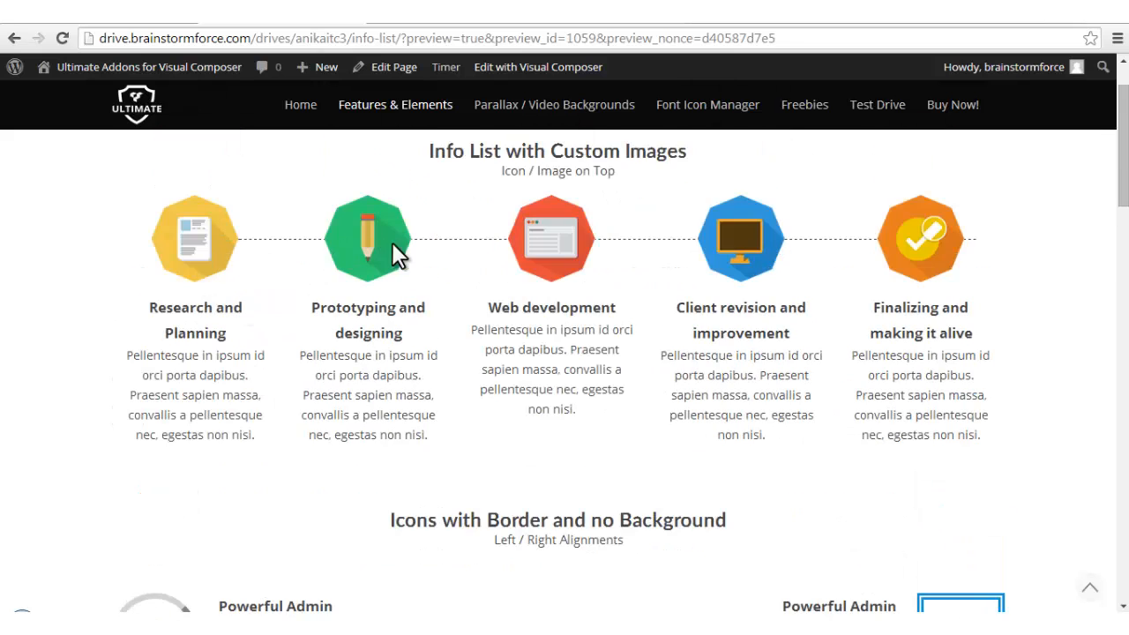
click(123, 16)
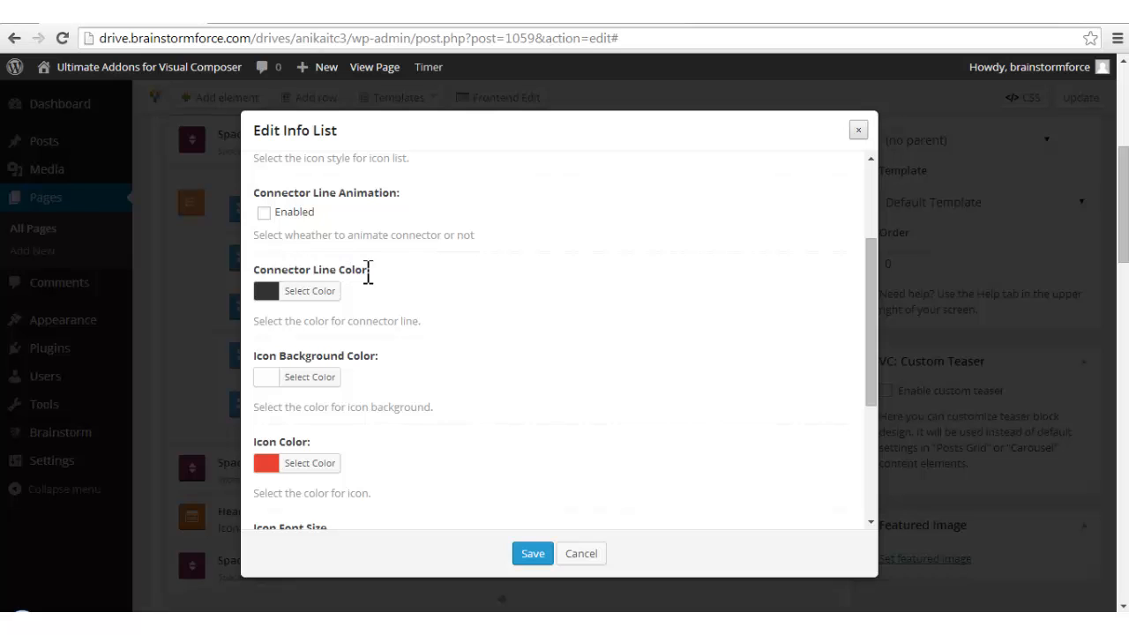
click(290, 16)
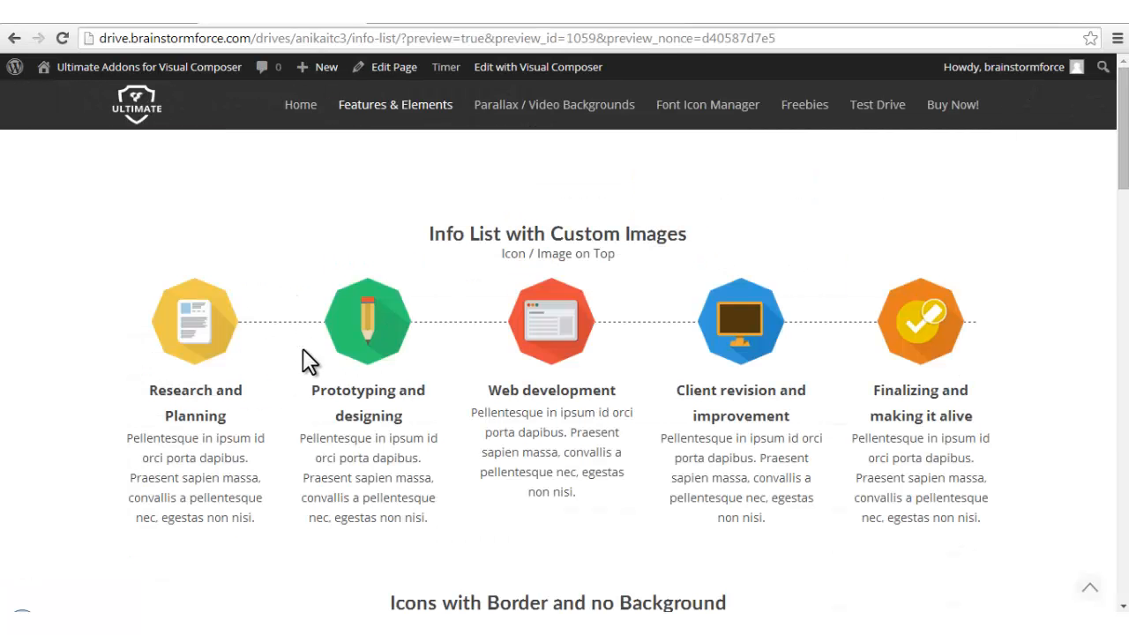
scroll(327, 410, down, 5)
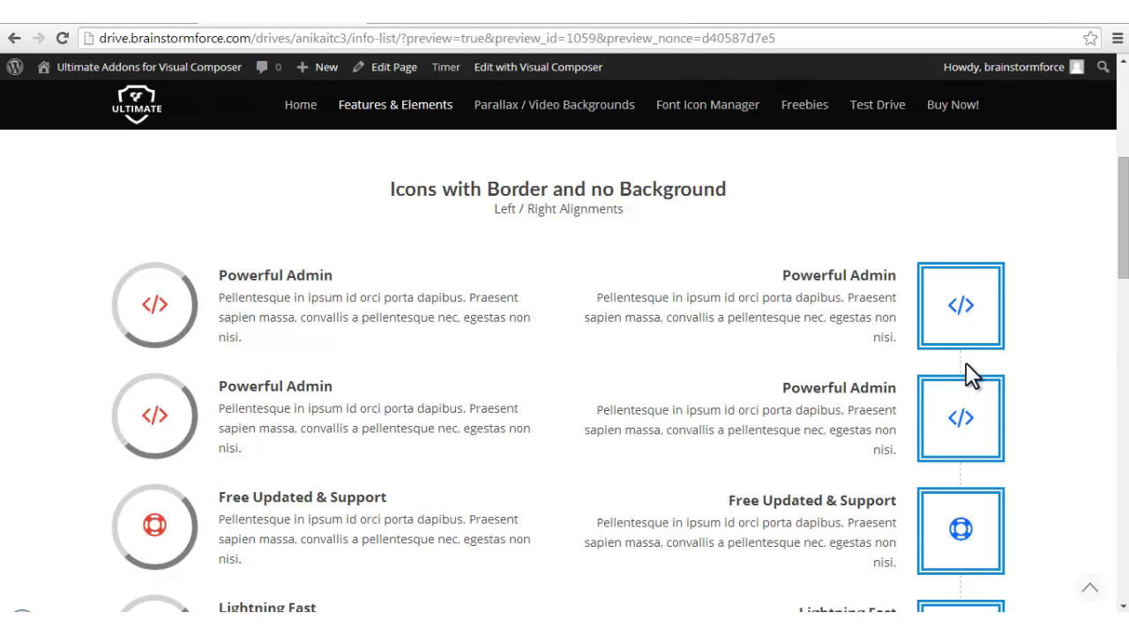
scroll(970, 375, down, 15)
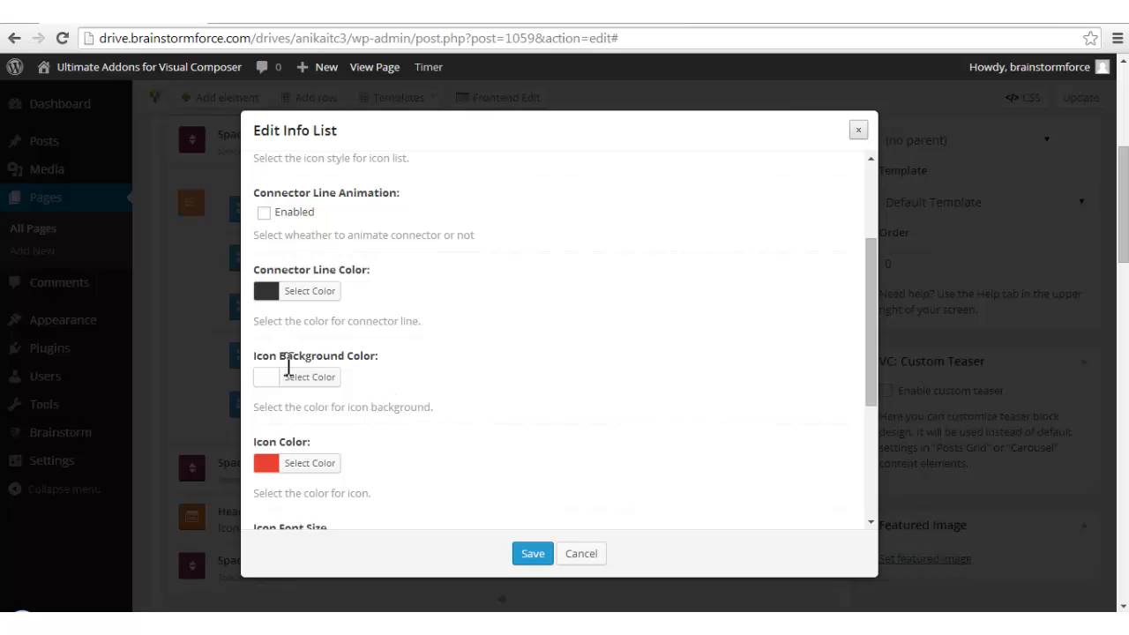
Review the icon background color, icon color and icon font size settings, and return to the preview page's custom image examples
drag(308, 379, 350, 402)
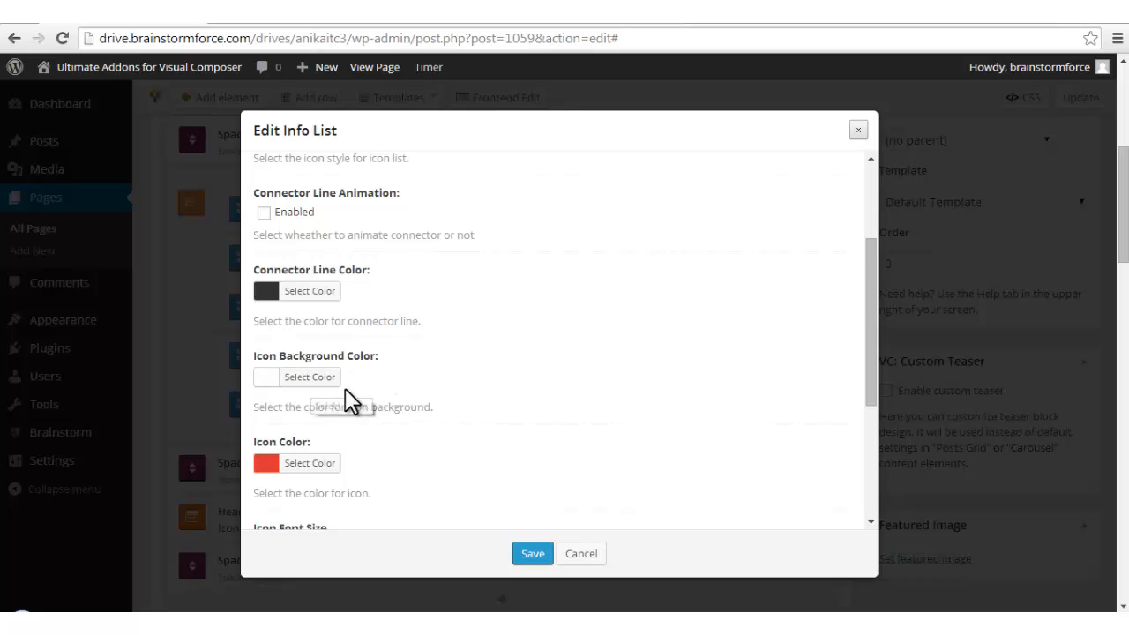
scroll(371, 388, down, 2)
scroll(333, 300, up, 1)
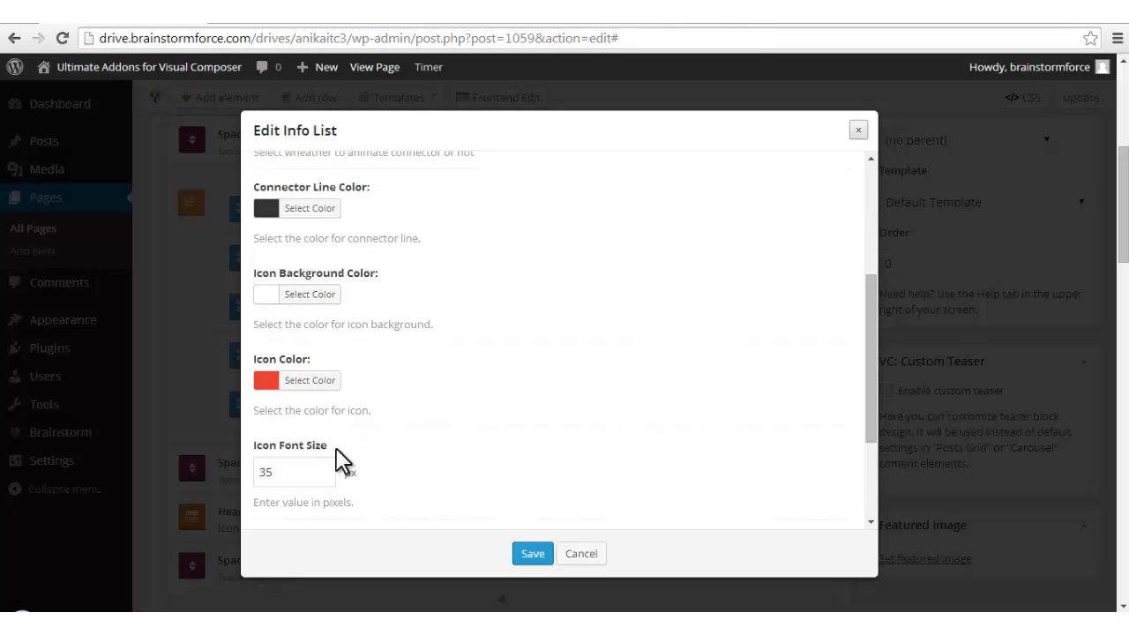
drag(332, 446, 262, 445)
drag(315, 354, 267, 360)
drag(376, 266, 280, 268)
click(284, 17)
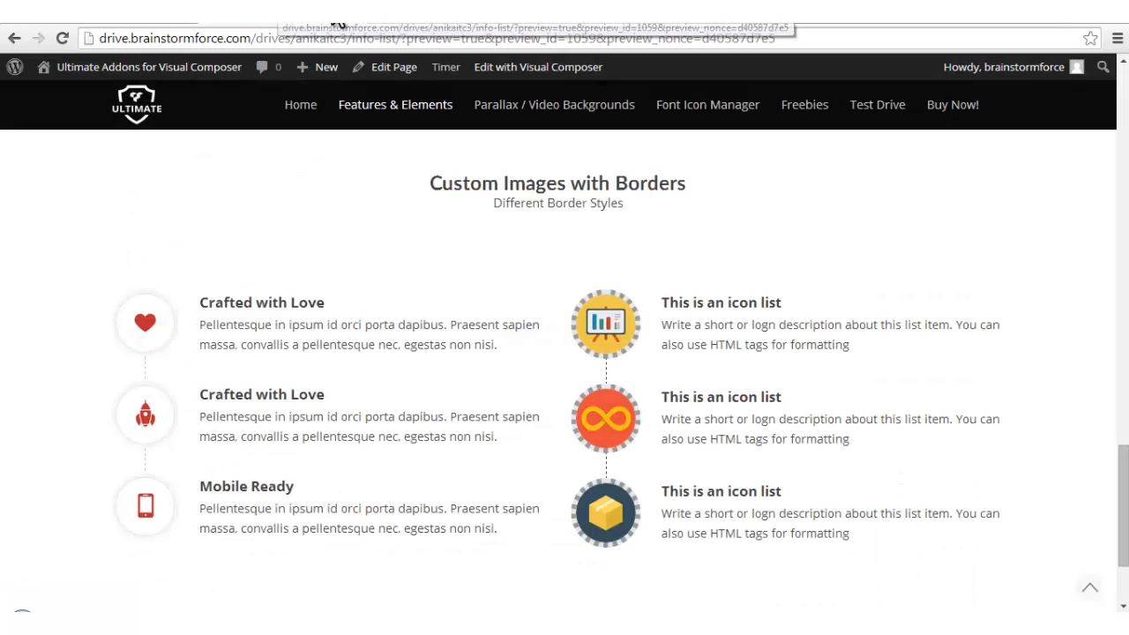
Review the preview page's square and hexagonal background icons and its circular and square bordered icon examples
scroll(618, 468, up, 4)
scroll(675, 436, up, 1)
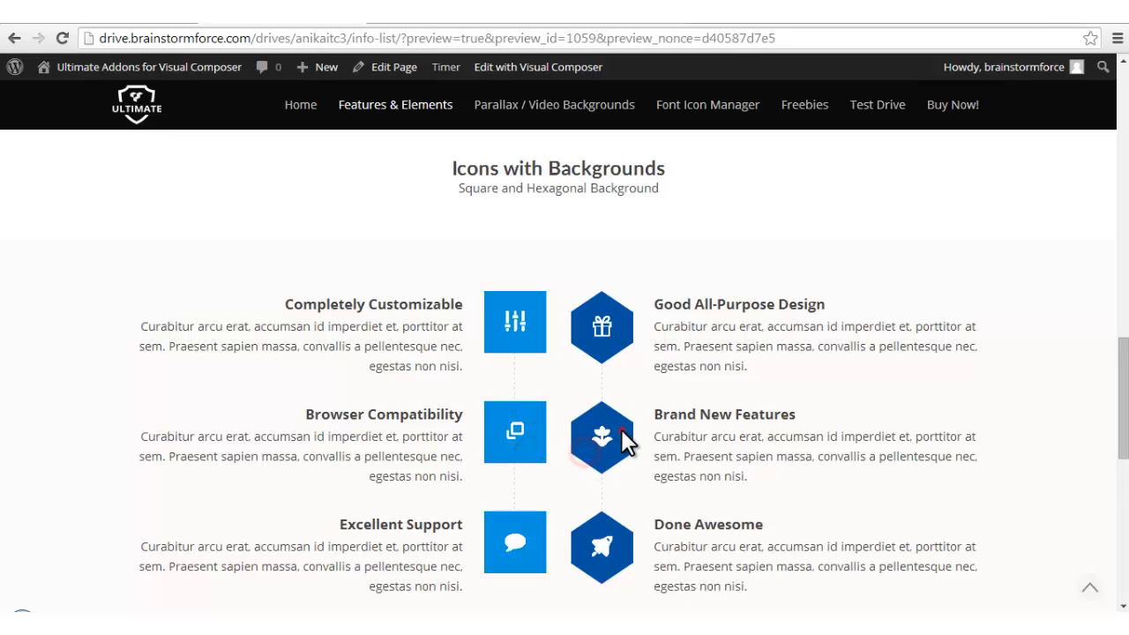
scroll(544, 376, up, 1)
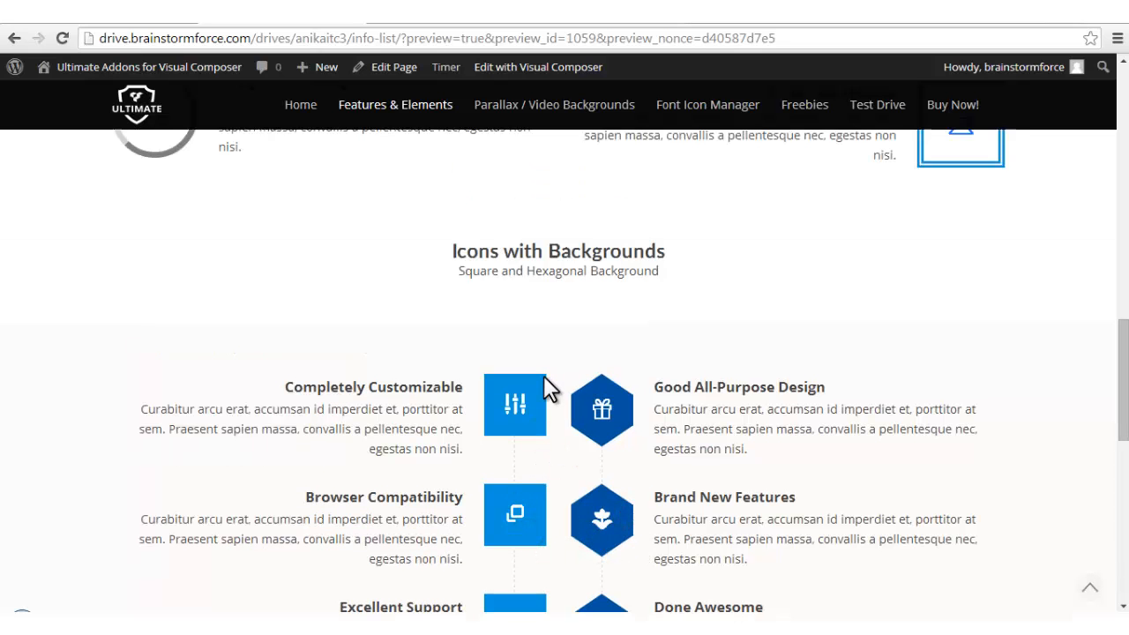
scroll(391, 403, up, 2)
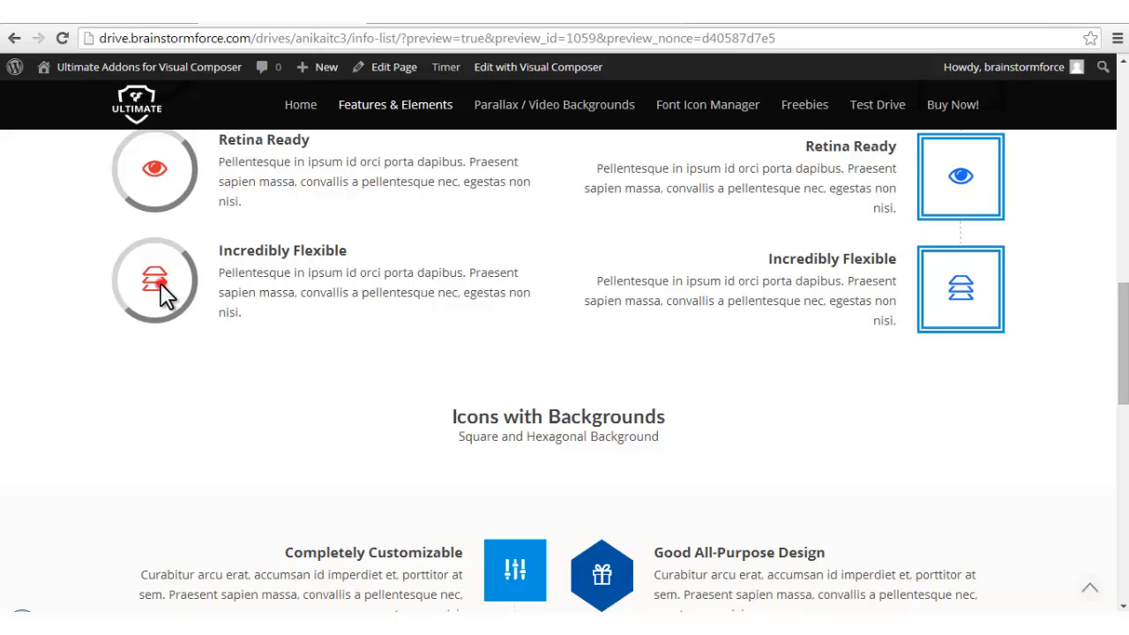
scroll(159, 171, up, 4)
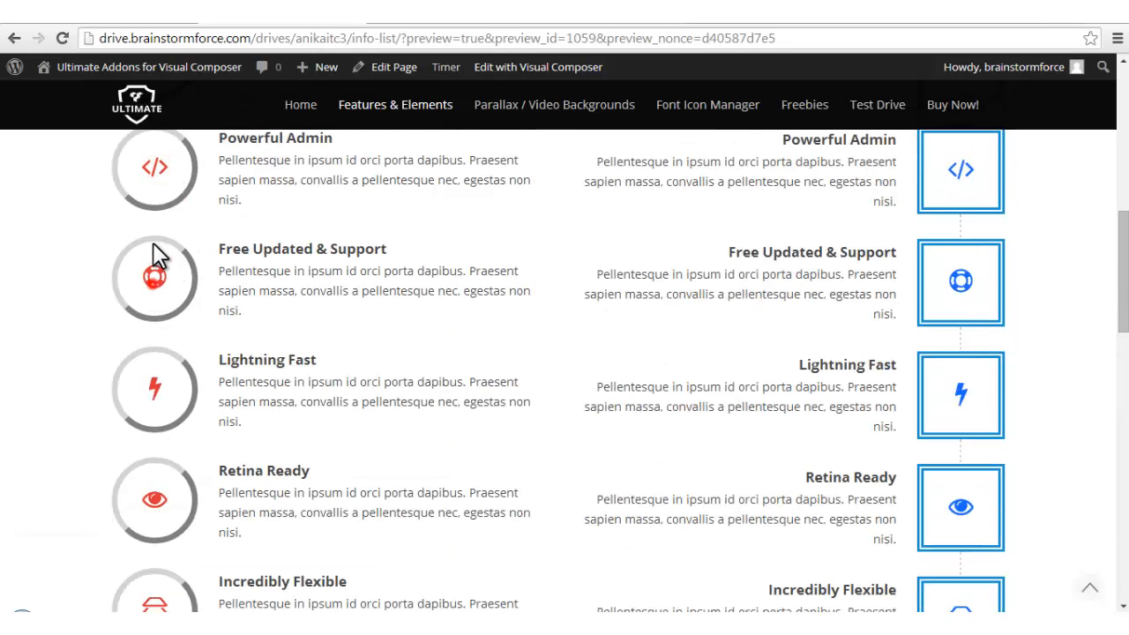
scroll(970, 295, down, 6)
Check the info list's icon font size and extra class settings, and save the info list settings
scroll(723, 486, up, 2)
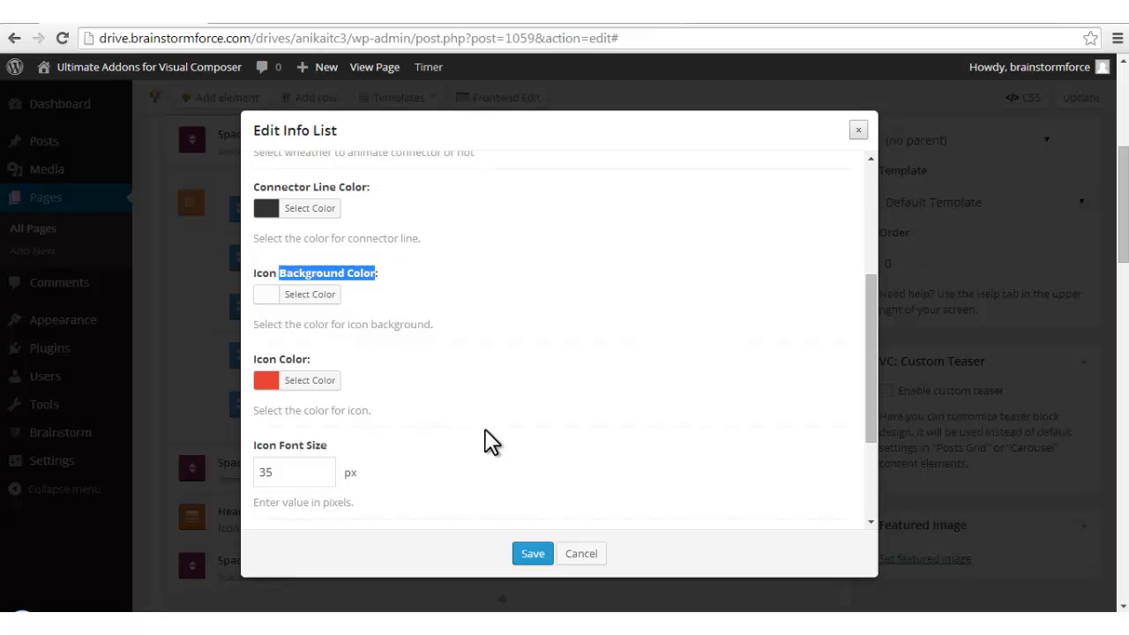
click(348, 471)
scroll(353, 468, down, 3)
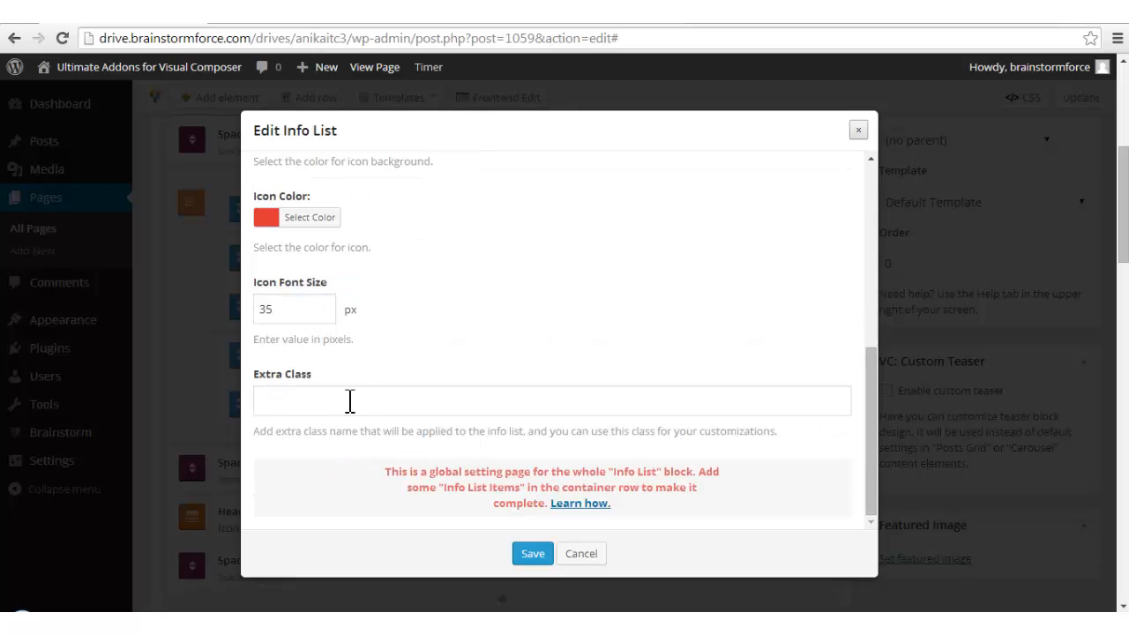
scroll(349, 402, up, 8)
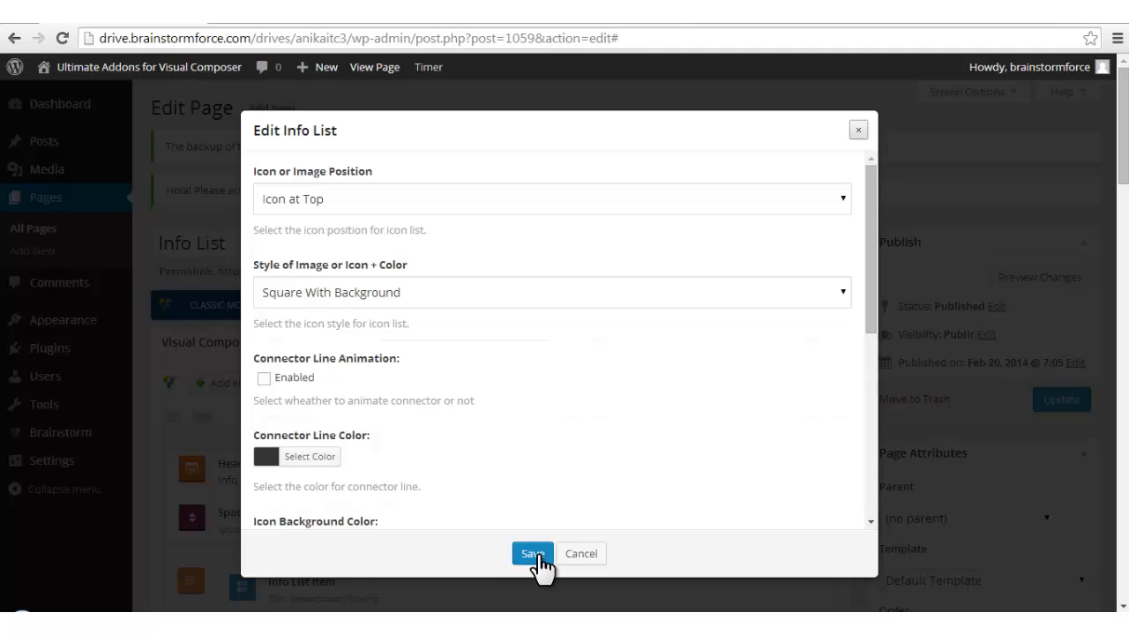
click(533, 553)
Look over the individual items inside the Info List with Custom Images, from Research and Planning through Finalizing and making it alive
scroll(630, 509, down, 2)
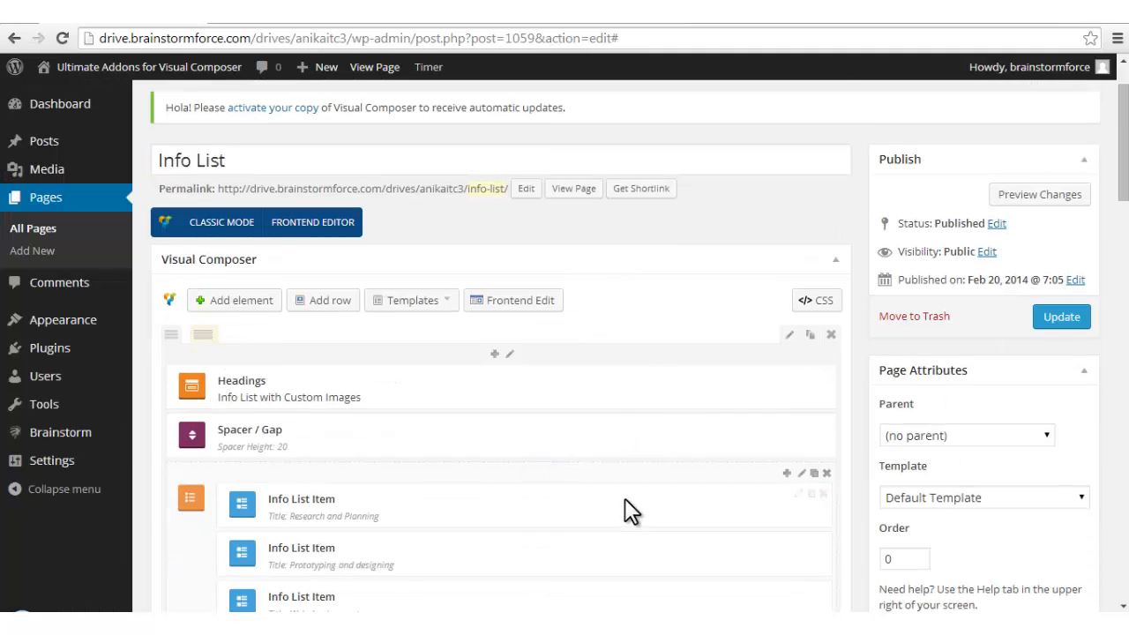
scroll(625, 498, down, 2)
drag(380, 307, 421, 336)
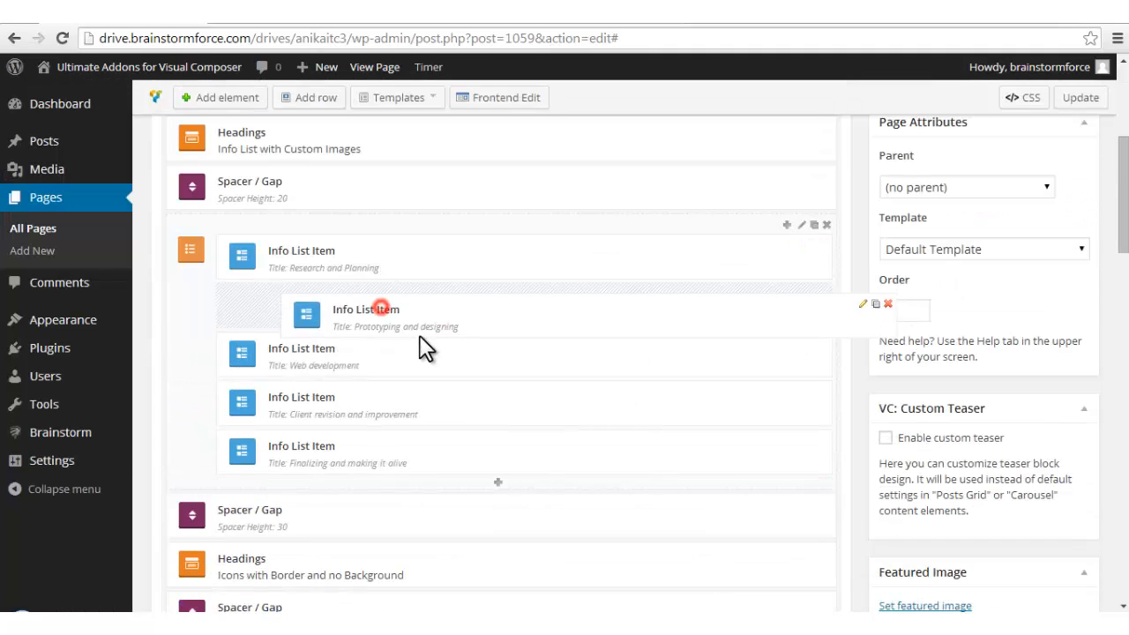
click(383, 367)
drag(376, 406, 448, 406)
click(375, 460)
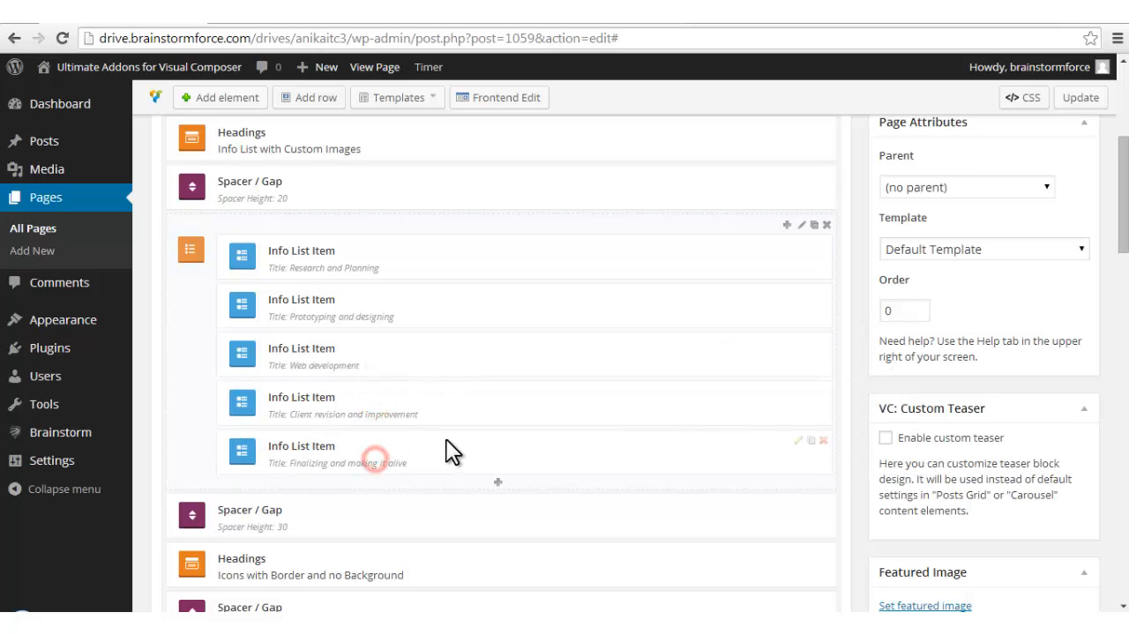
Open the first Powerful Admin item in the second column of the Icons with Border and no Background section for editing
scroll(348, 302, down, 5)
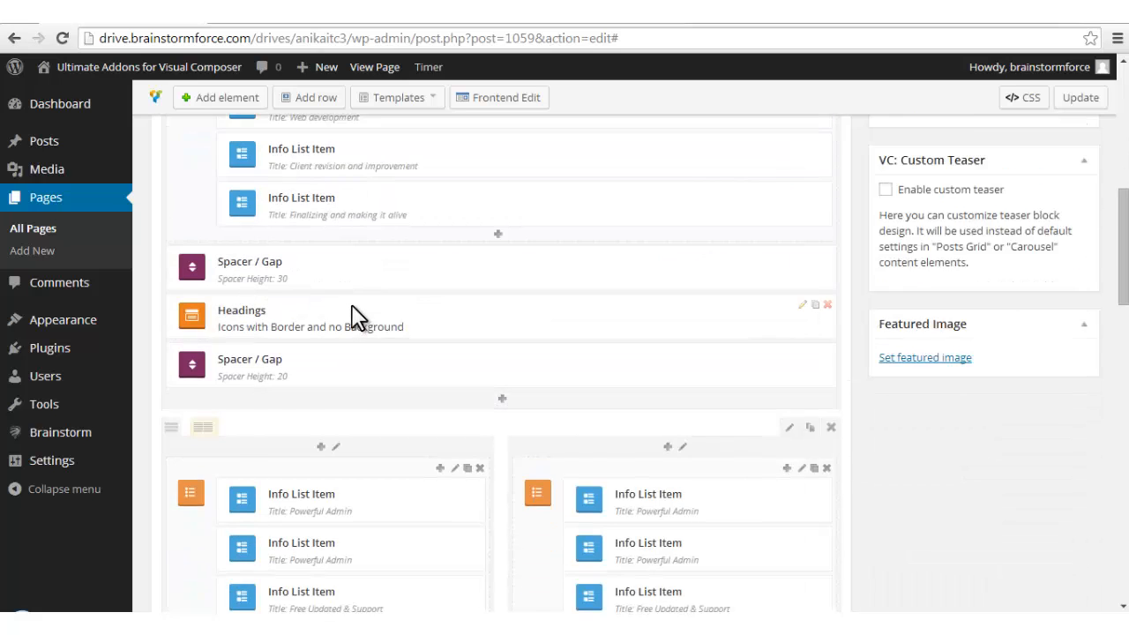
scroll(430, 364, down, 1)
mouse_move(530, 337)
mouse_down()
mouse_move(549, 328)
mouse_move(543, 338)
mouse_up()
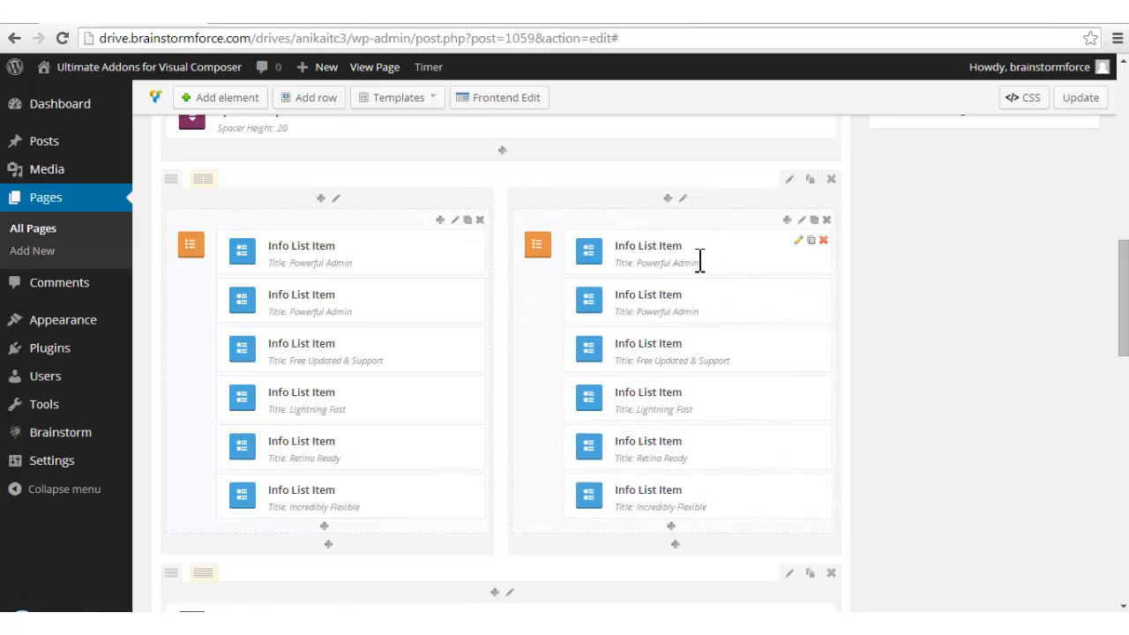
drag(699, 259, 732, 265)
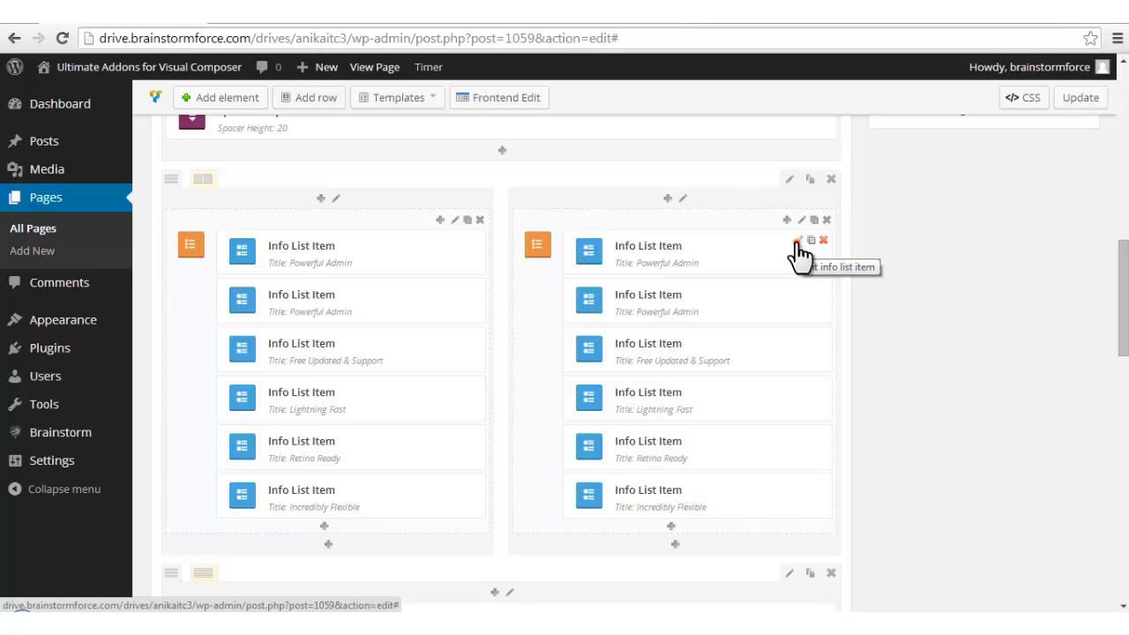
click(797, 242)
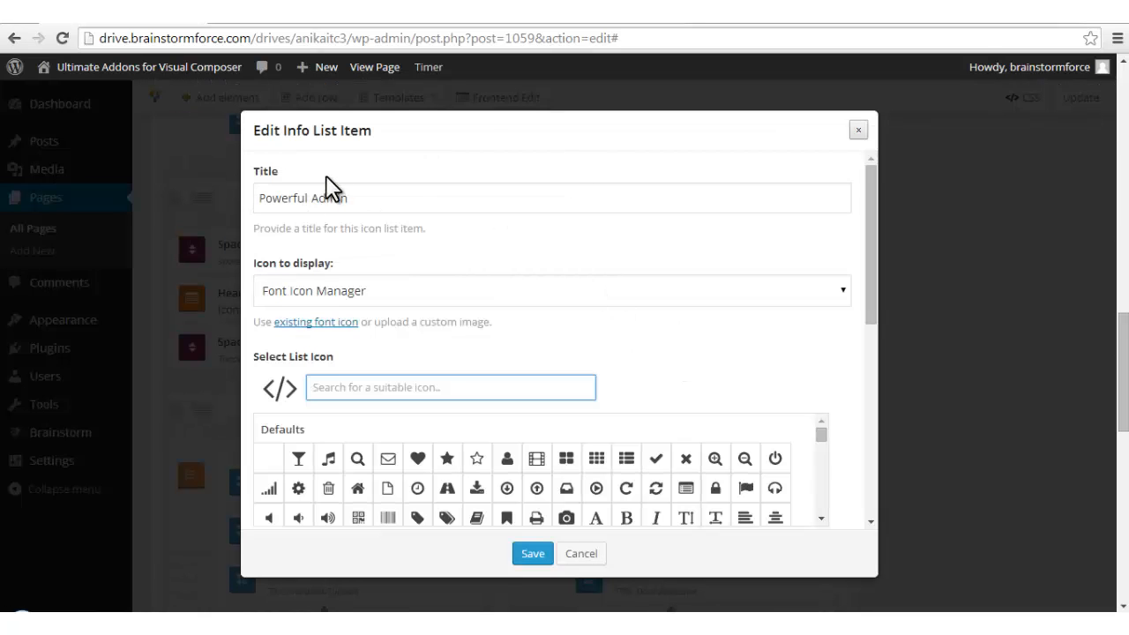
Compare the item's title field with the Powerful Admin heading shown on the preview page, and return to the item's settings
triple_click(391, 202)
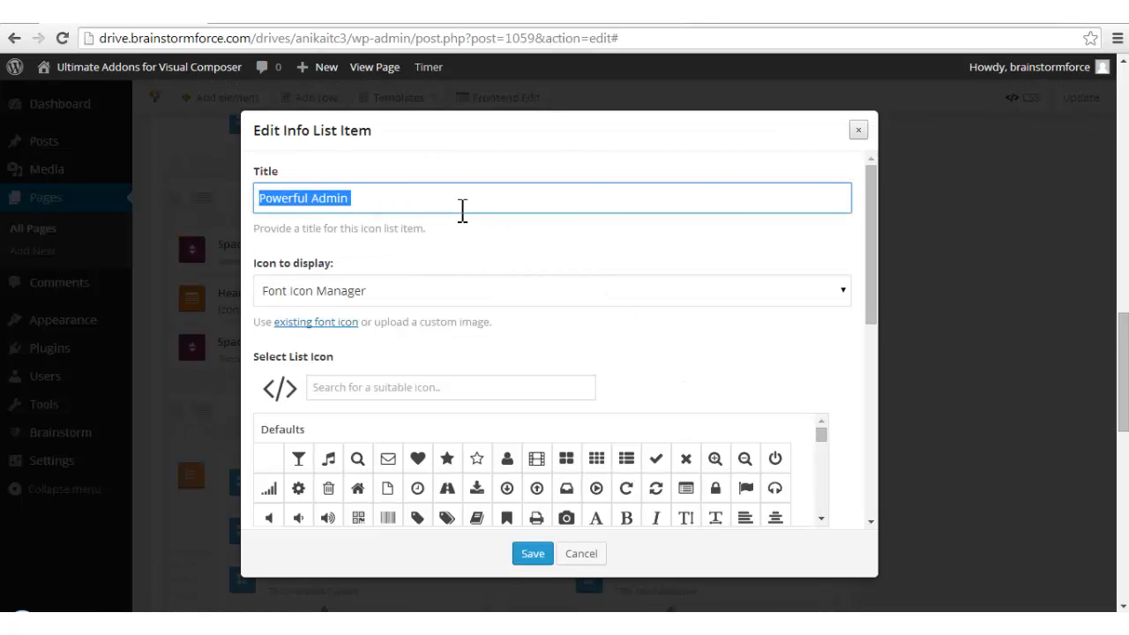
click(263, 18)
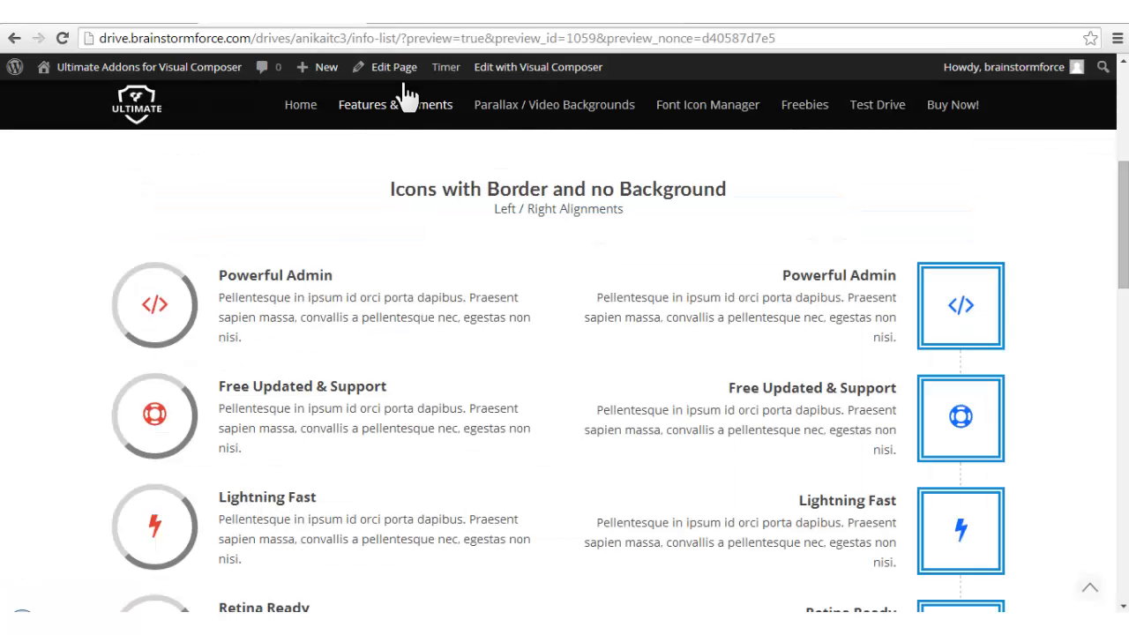
drag(802, 276, 798, 276)
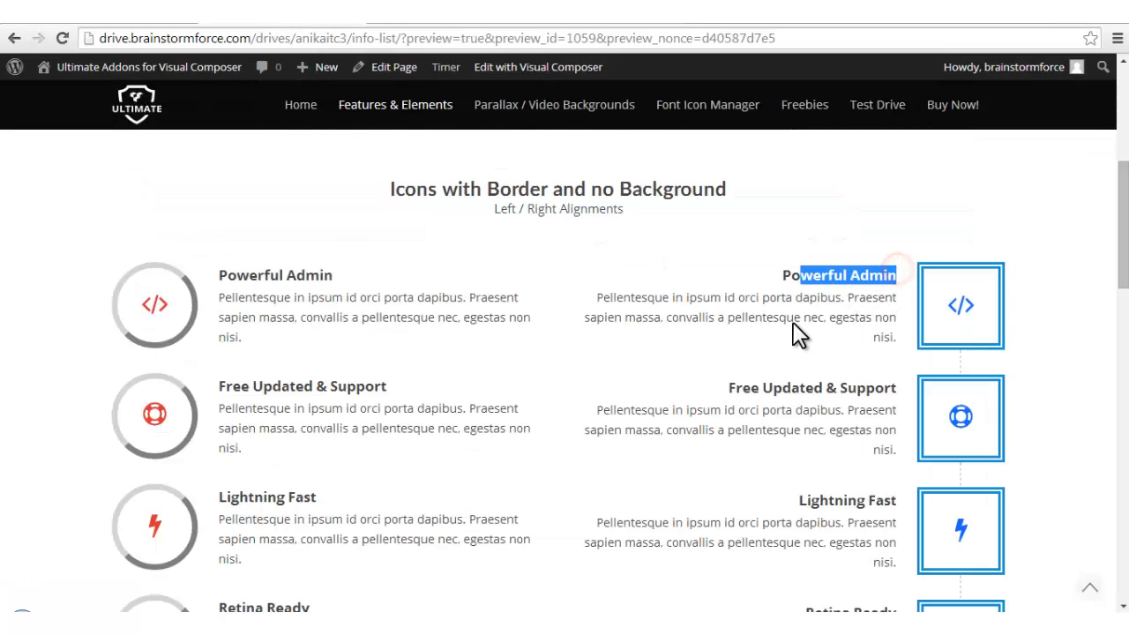
click(797, 330)
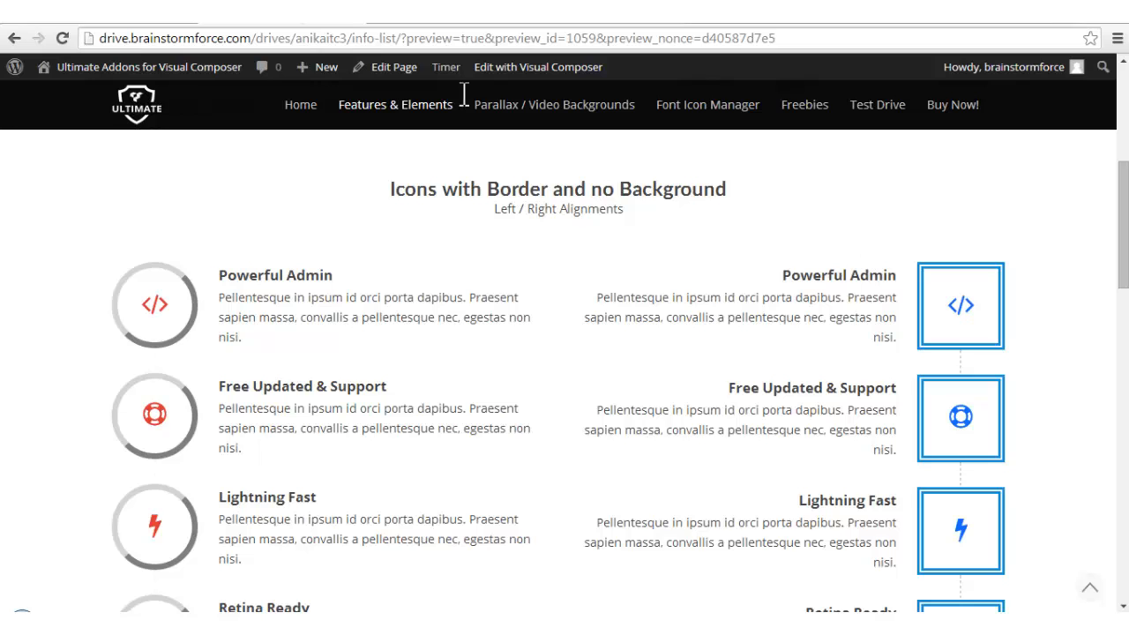
click(104, 22)
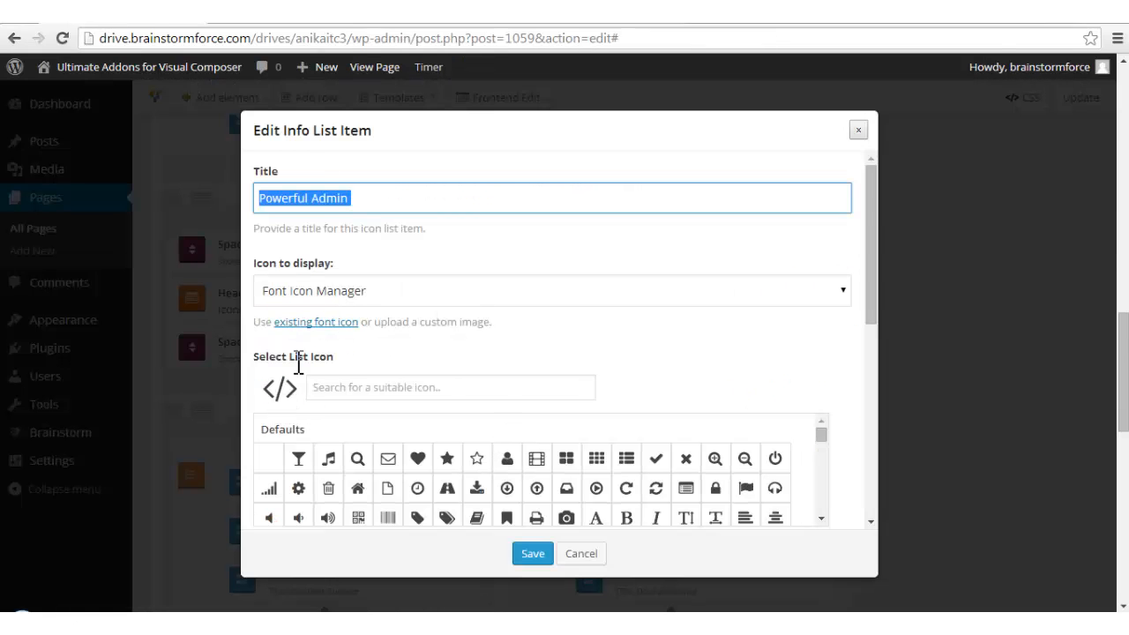
Set the item's icon to display to Custom Image Icon and check the examples on the preview page
click(461, 287)
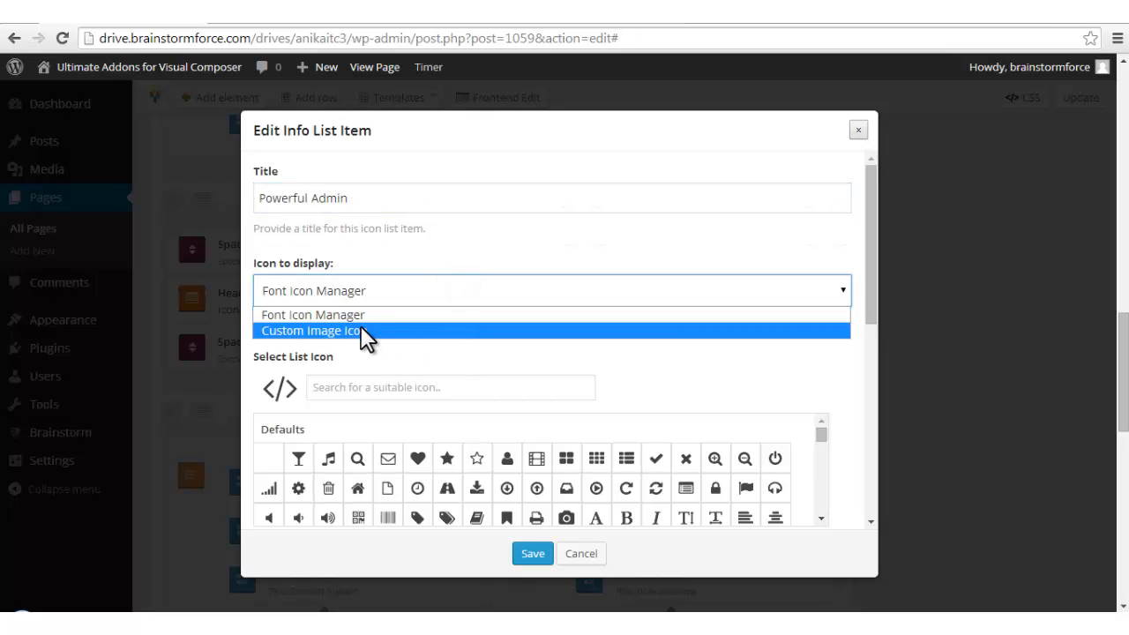
click(358, 321)
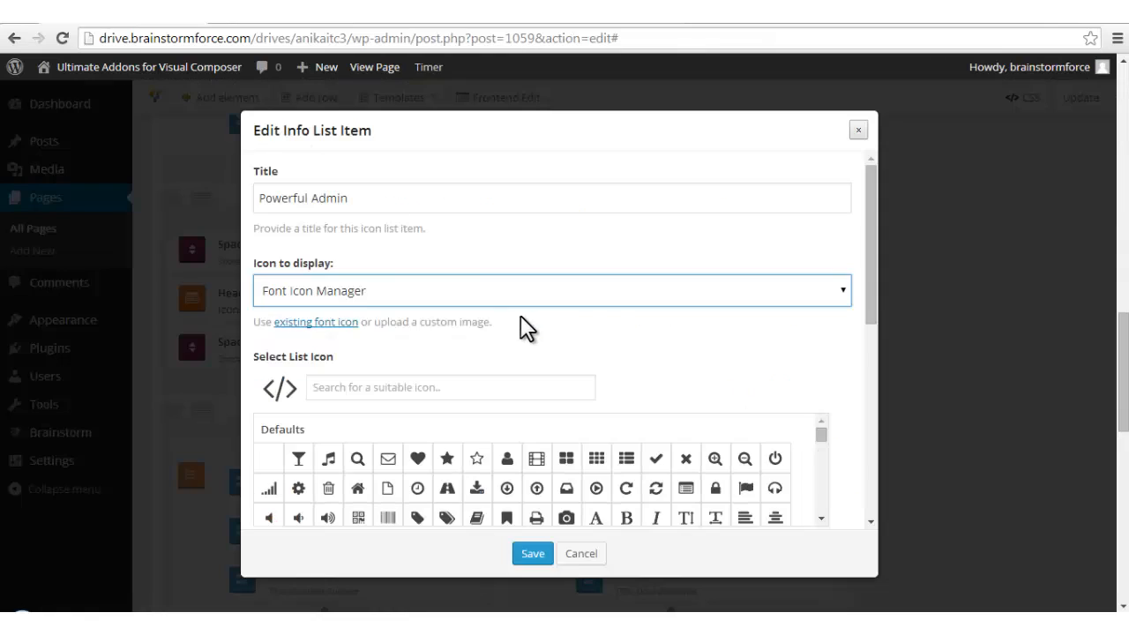
click(521, 294)
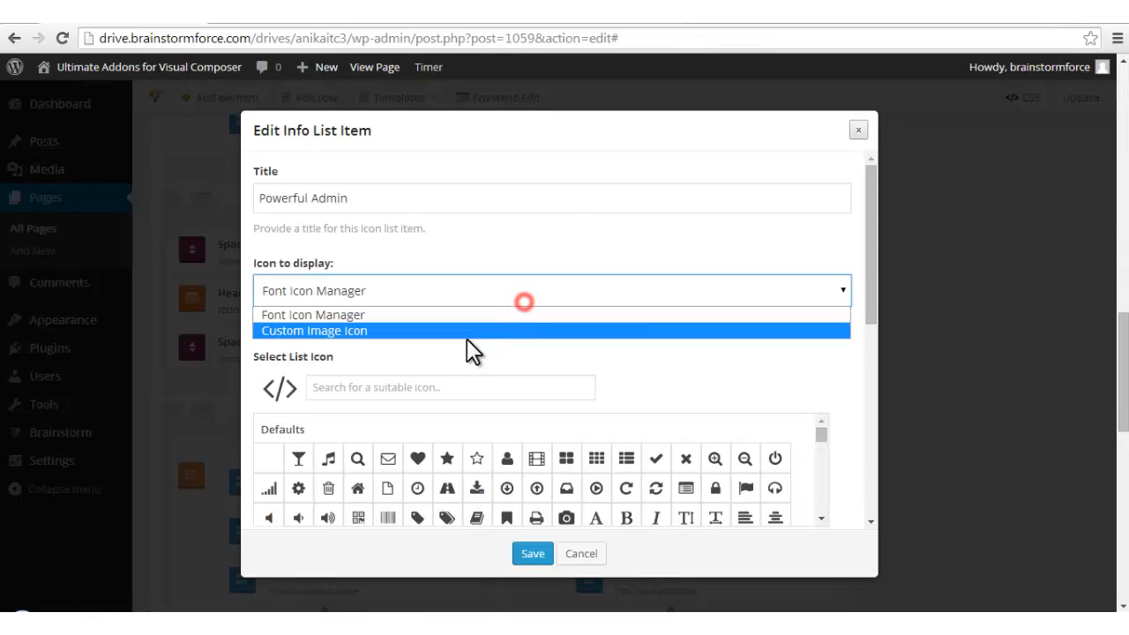
click(434, 332)
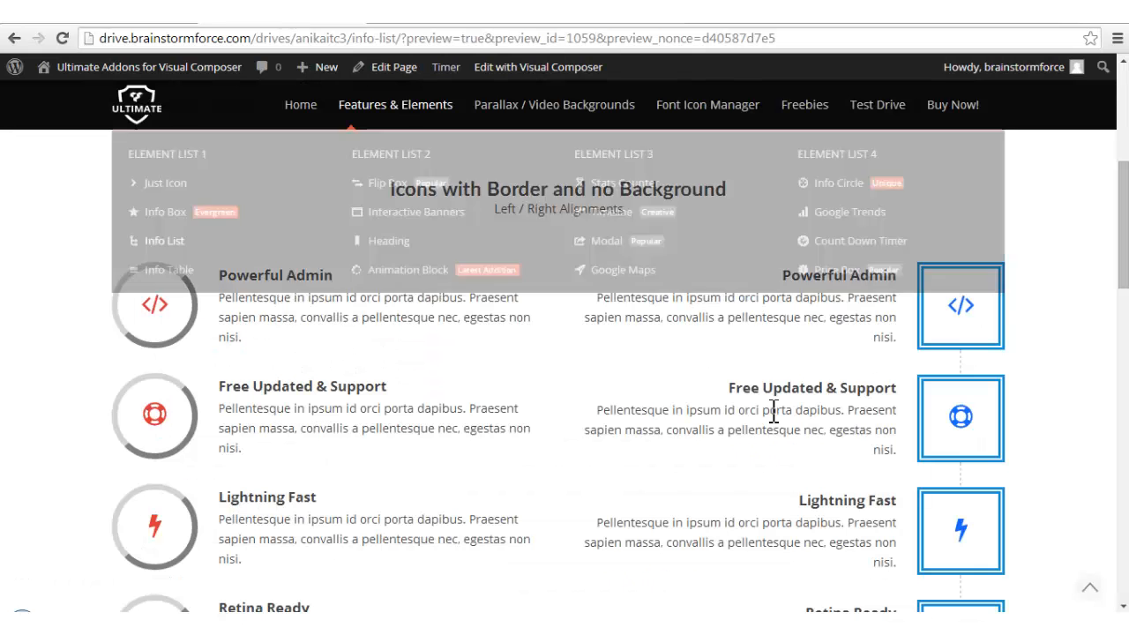
scroll(650, 421, up, 4)
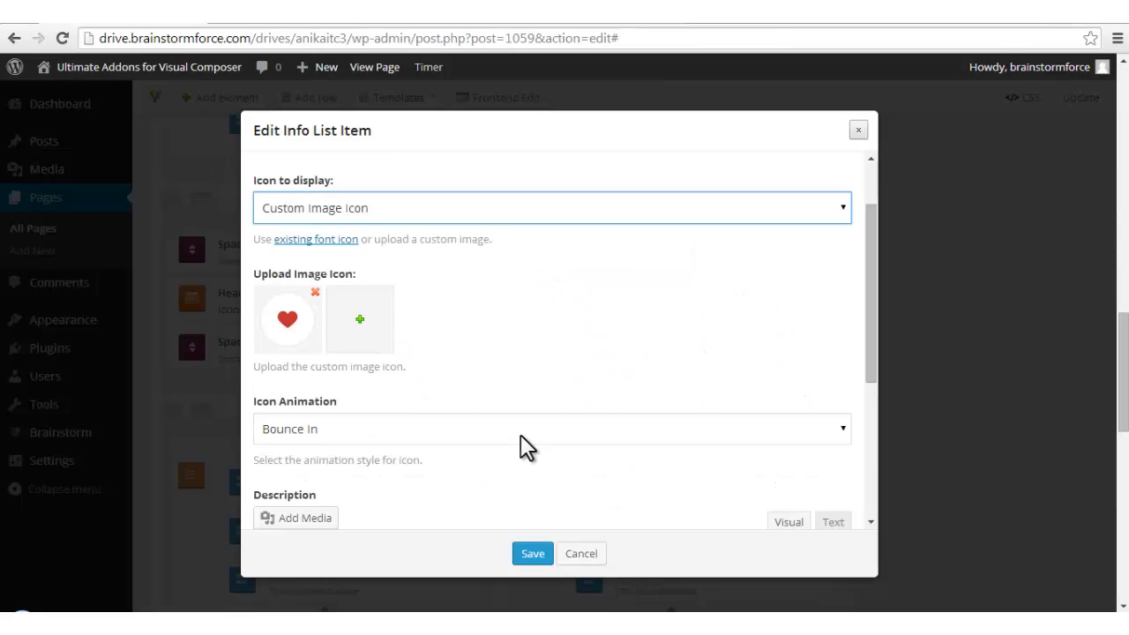
Switch the item's icon to display back to Font Icon Manager
scroll(521, 435, up, 2)
click(617, 292)
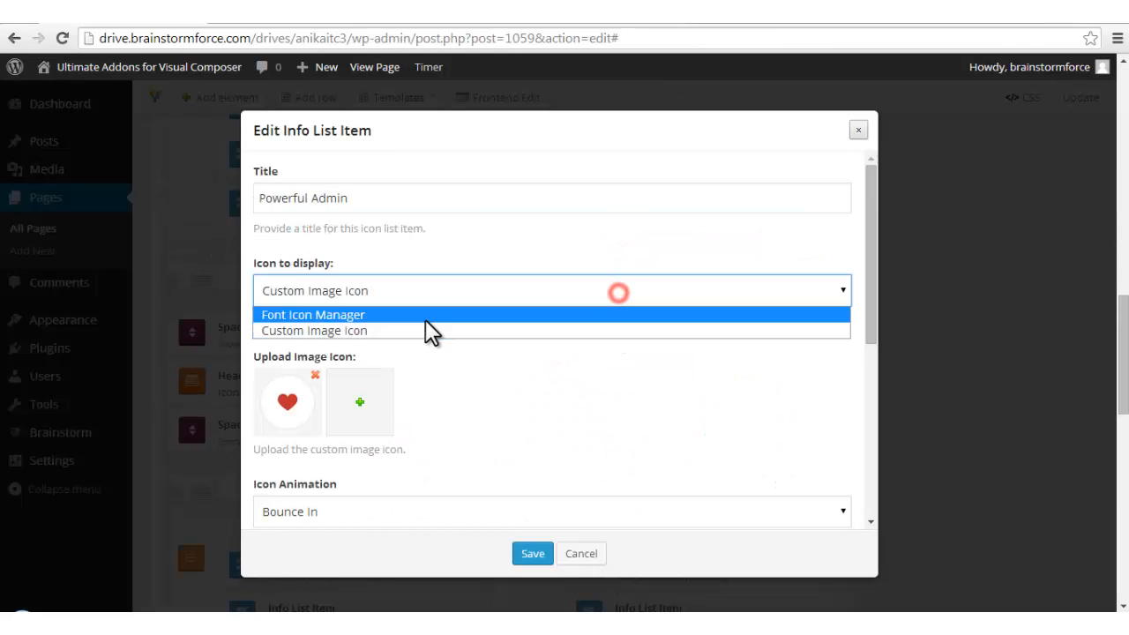
click(422, 315)
Examine the available icon animation styles for the list item and close the list without choosing a new one
scroll(529, 415, down, 3)
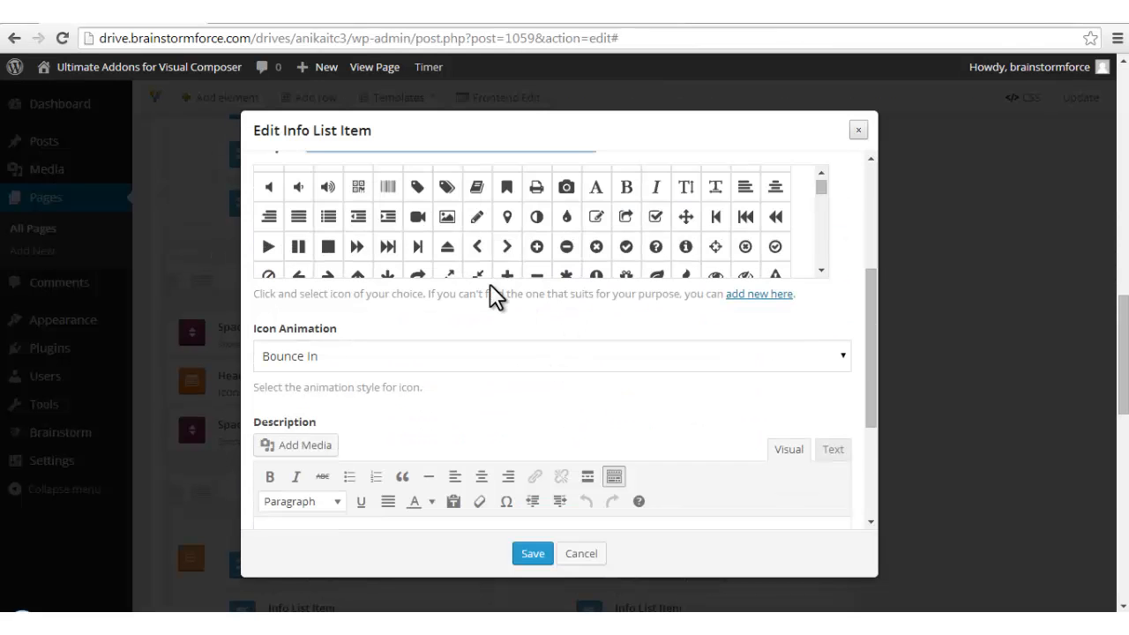
triple_click(363, 329)
click(370, 359)
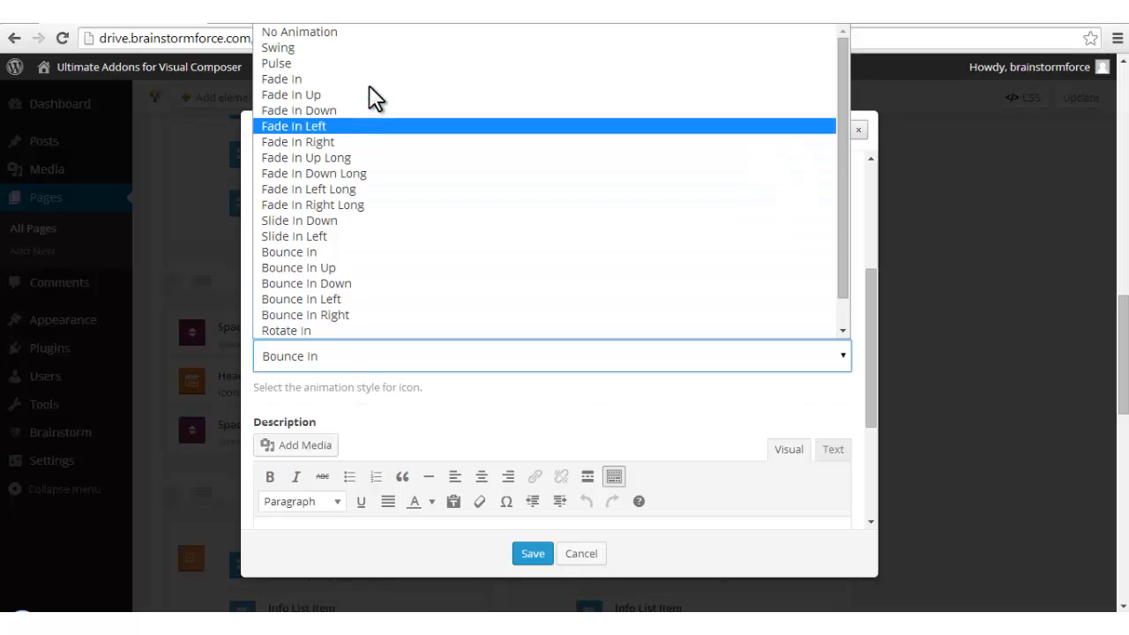
click(418, 403)
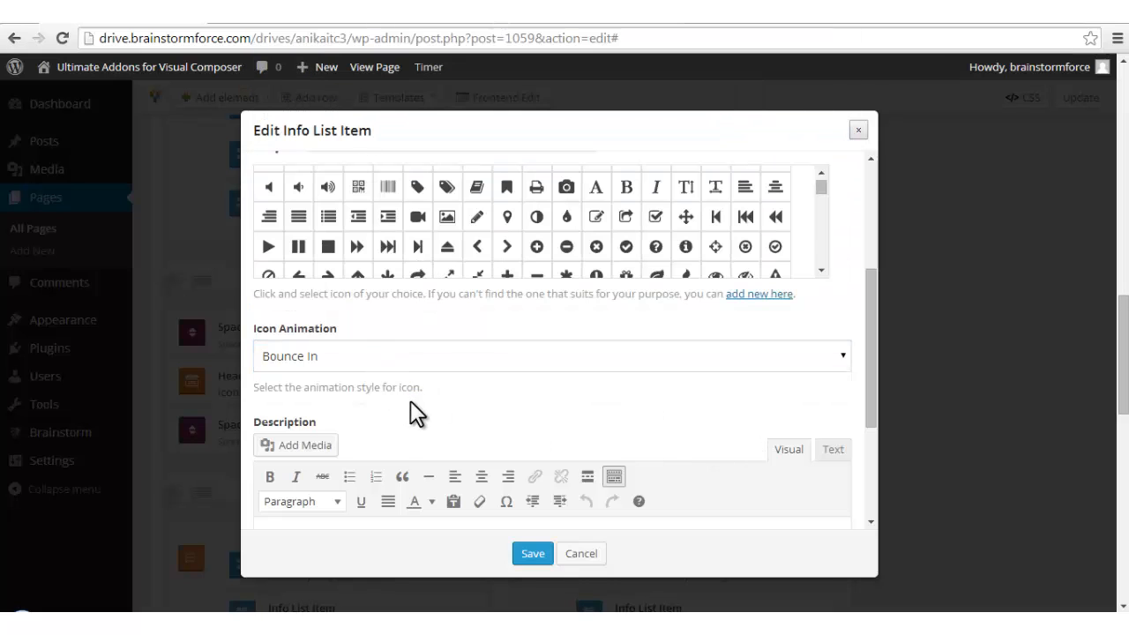
Review the item's description text and compare it with the Powerful Admin description on the preview page
scroll(416, 419, down, 1)
scroll(494, 398, down, 2)
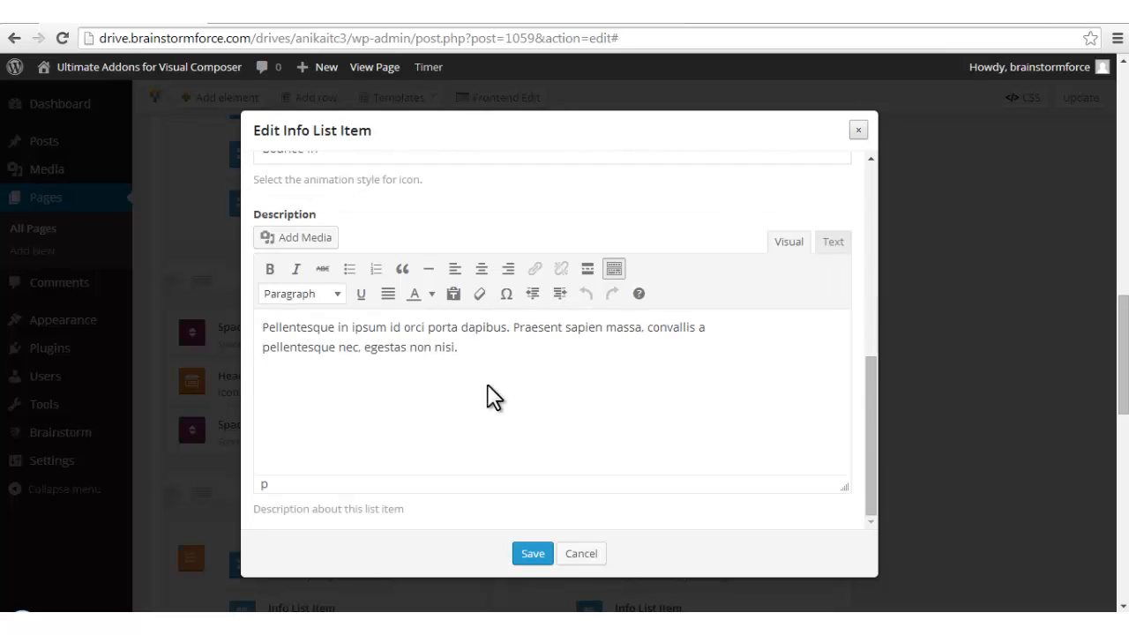
drag(477, 351, 251, 71)
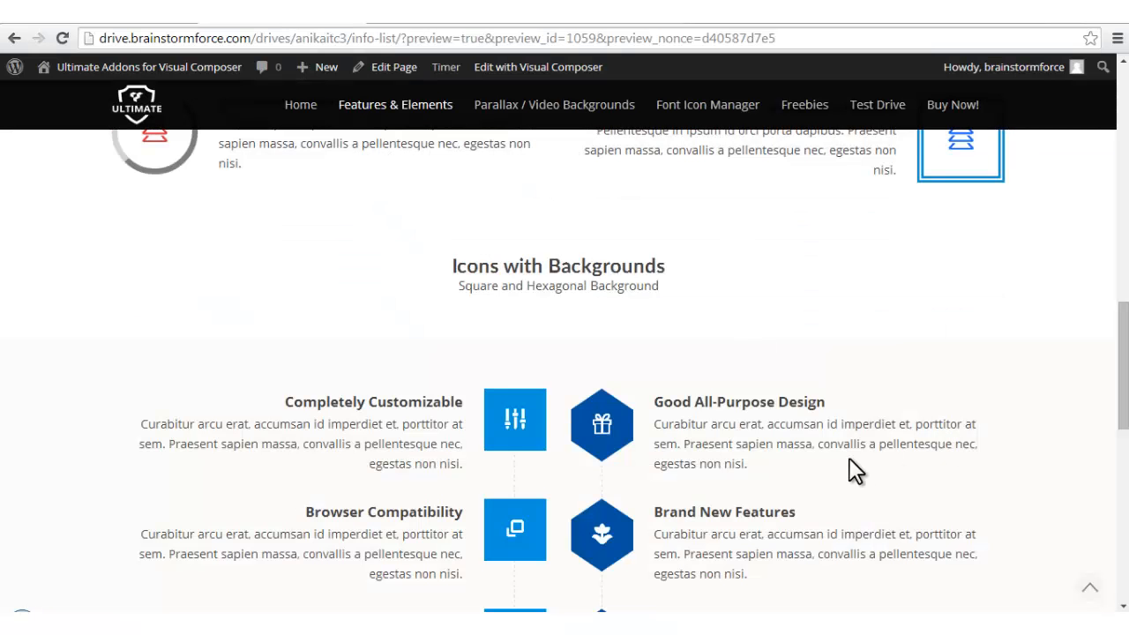
scroll(845, 466, up, 6)
scroll(847, 449, up, 1)
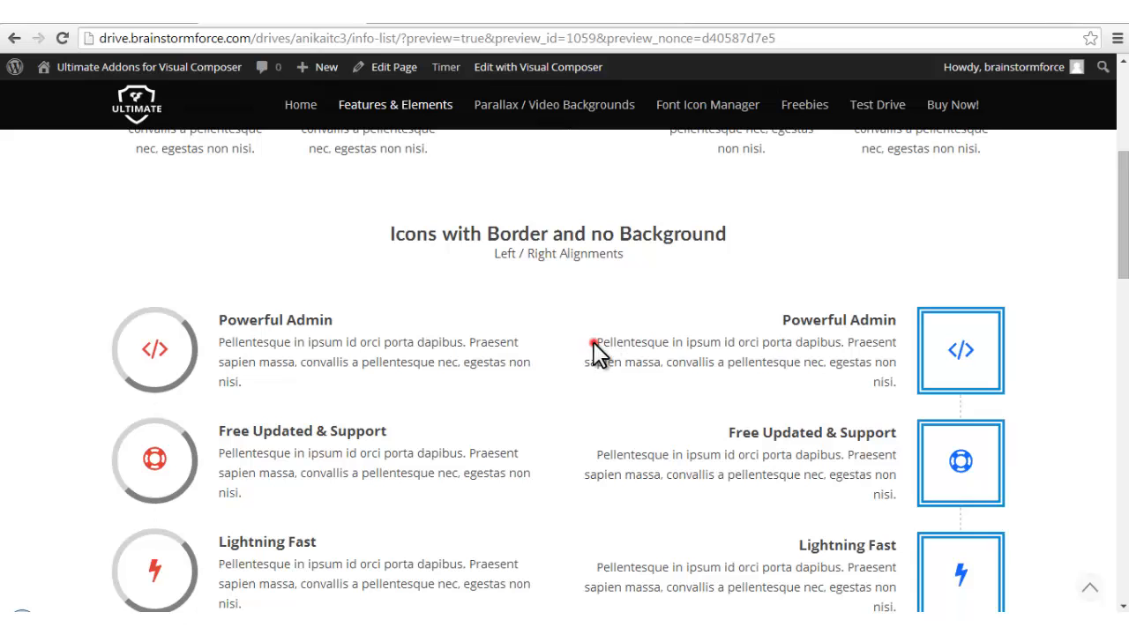
drag(593, 344, 909, 389)
click(779, 376)
Examine the descriptions of the Research and Planning and Prototyping and designing items on the preview page
scroll(300, 348, up, 2)
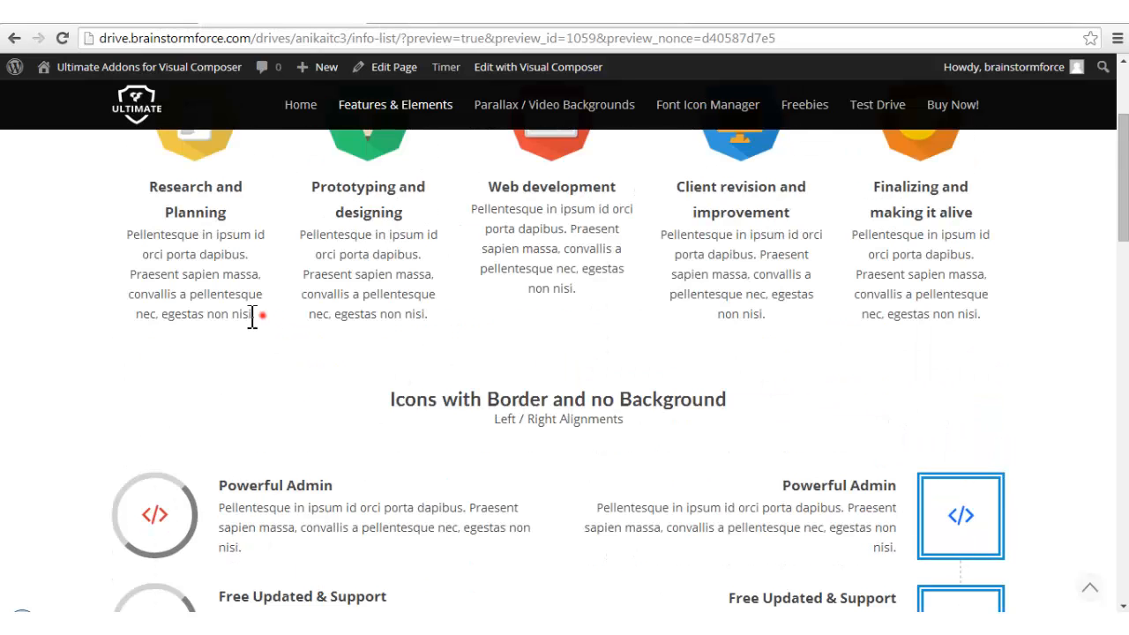
drag(252, 317, 119, 249)
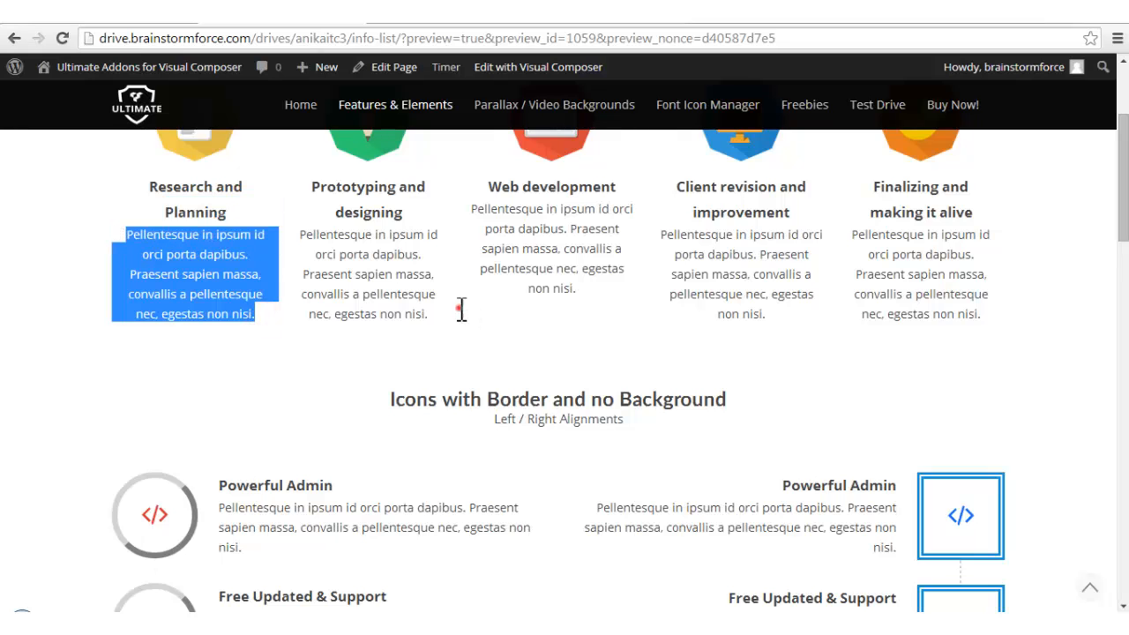
drag(460, 309, 297, 244)
click(639, 363)
drag(443, 315, 298, 234)
click(517, 353)
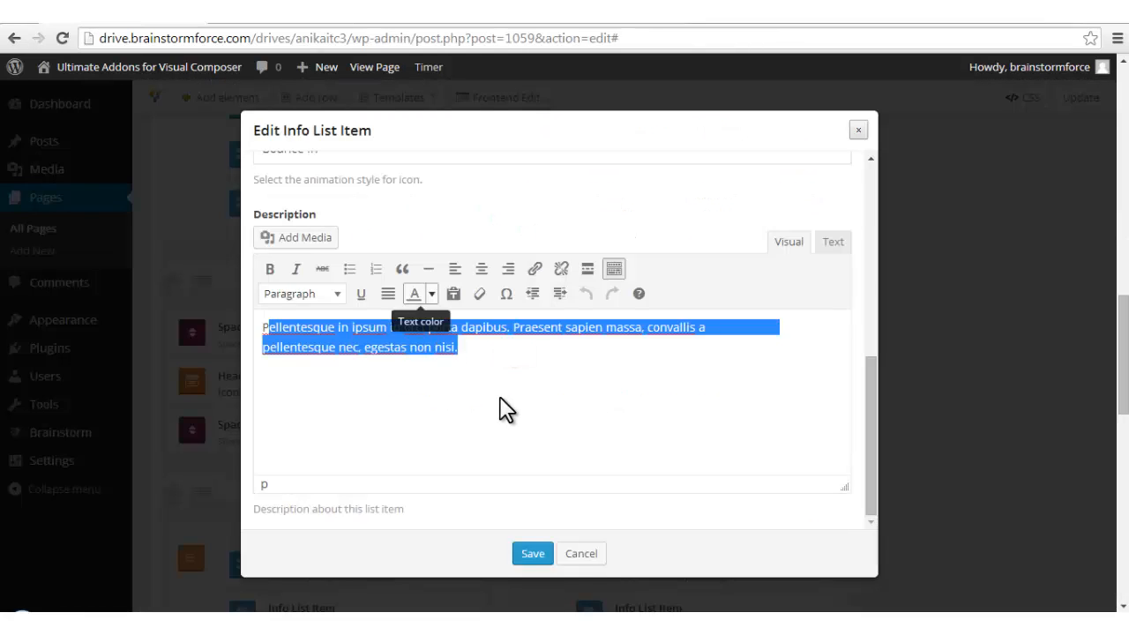
Return to the Powerful Admin list item's settings and save them
click(512, 413)
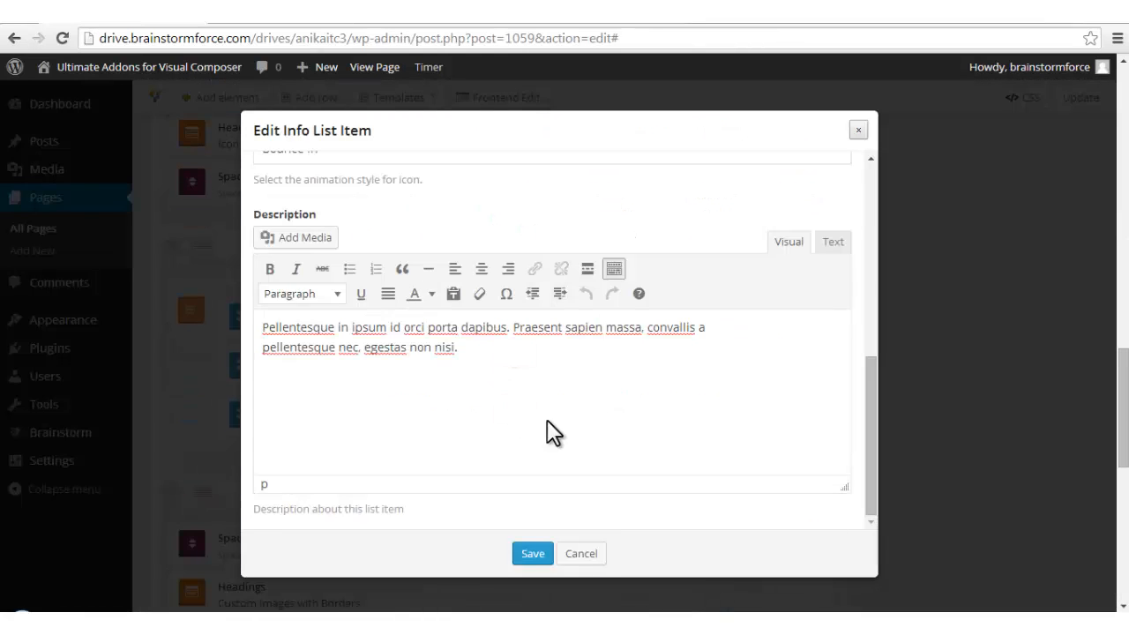
scroll(554, 433, up, 3)
click(533, 554)
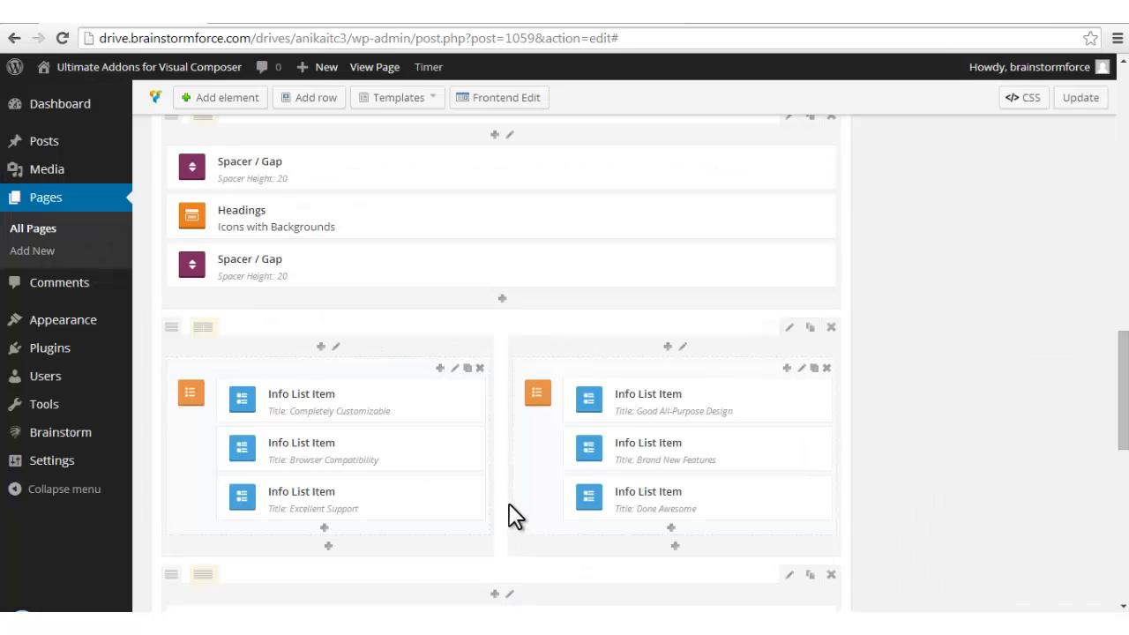
Look over the two info lists in the Icons with Backgrounds section and the Custom Images with Borders section below them
drag(532, 445, 622, 396)
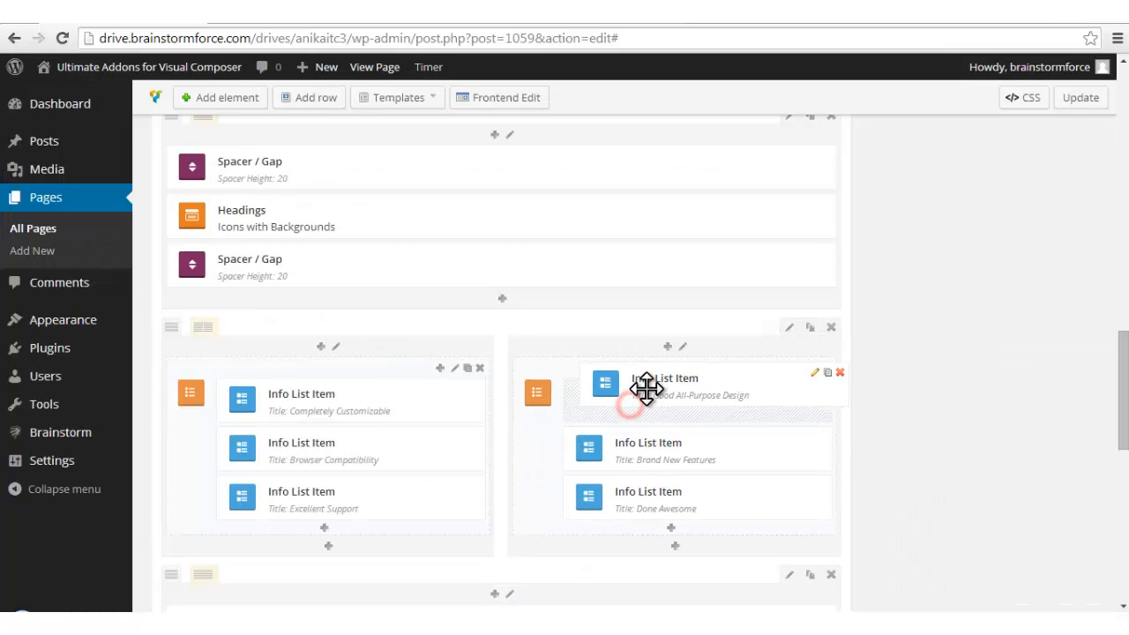
scroll(526, 543, down, 8)
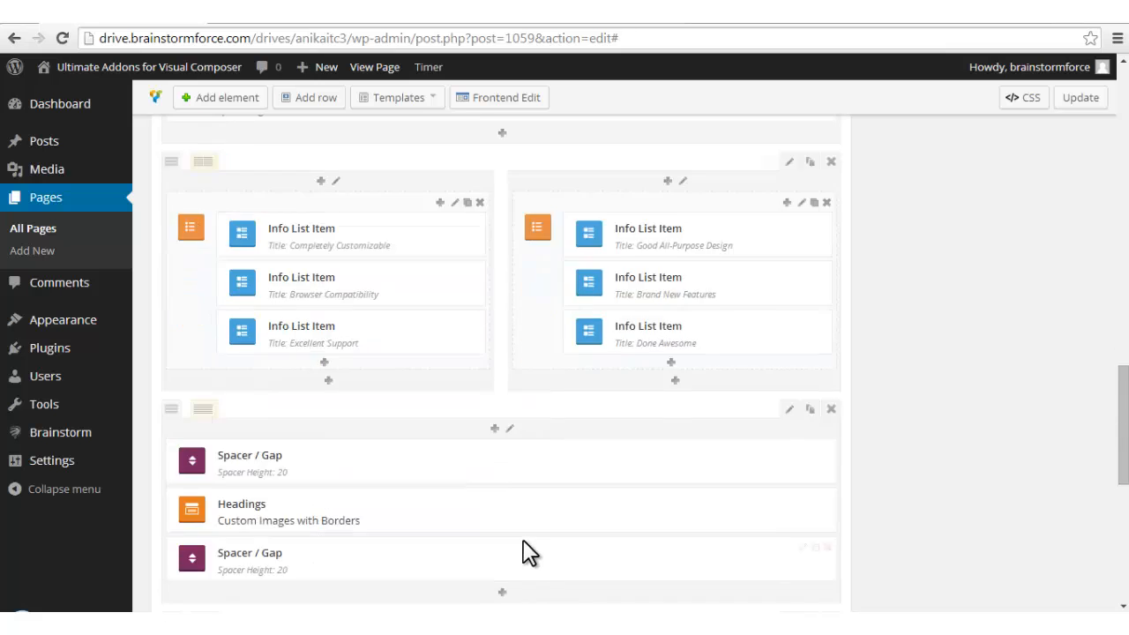